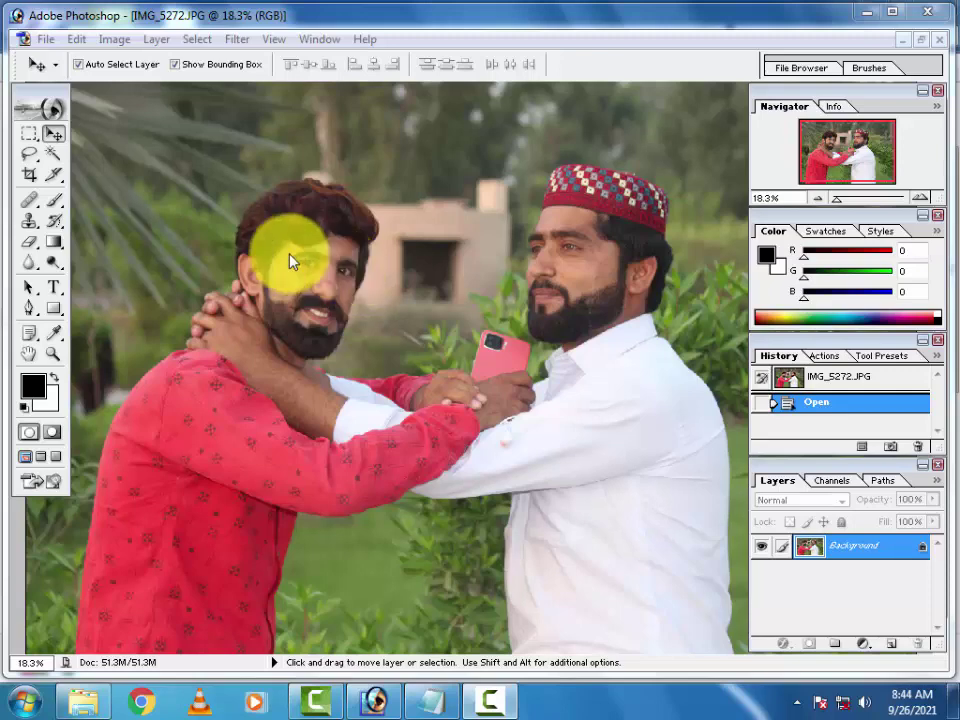
Step: Zoom in and lasso the left man's facial skin along the hairline
{"action": "left_click", "coordinate": [244, 274]}
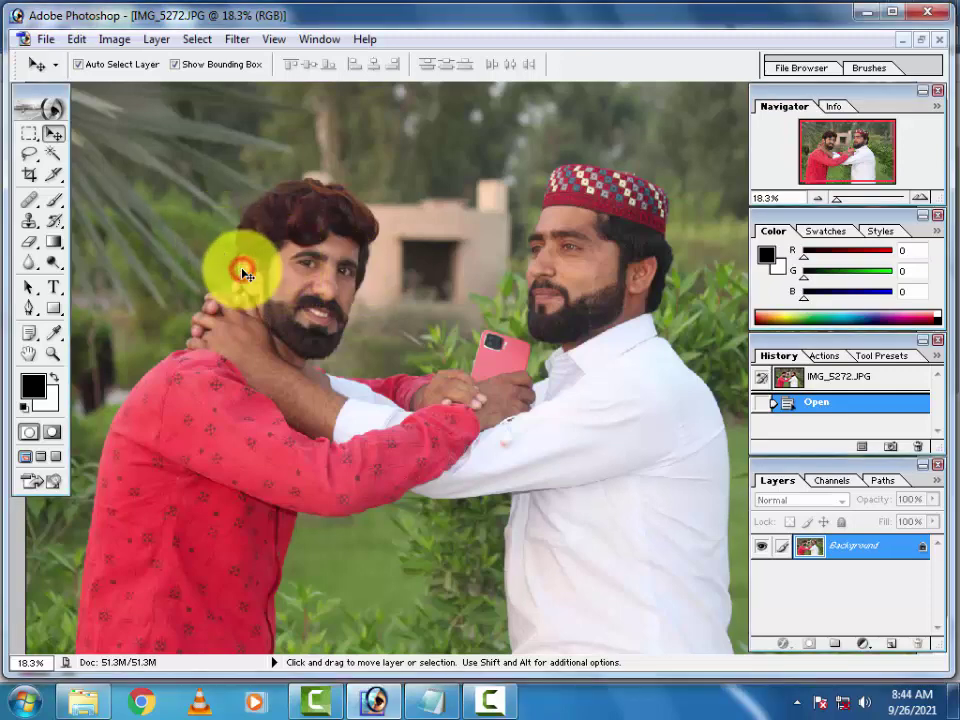
{"action": "left_click", "coordinate": [236, 288], "text": "ctrl"}
{"action": "left_click", "coordinate": [176, 268], "text": "ctrl"}
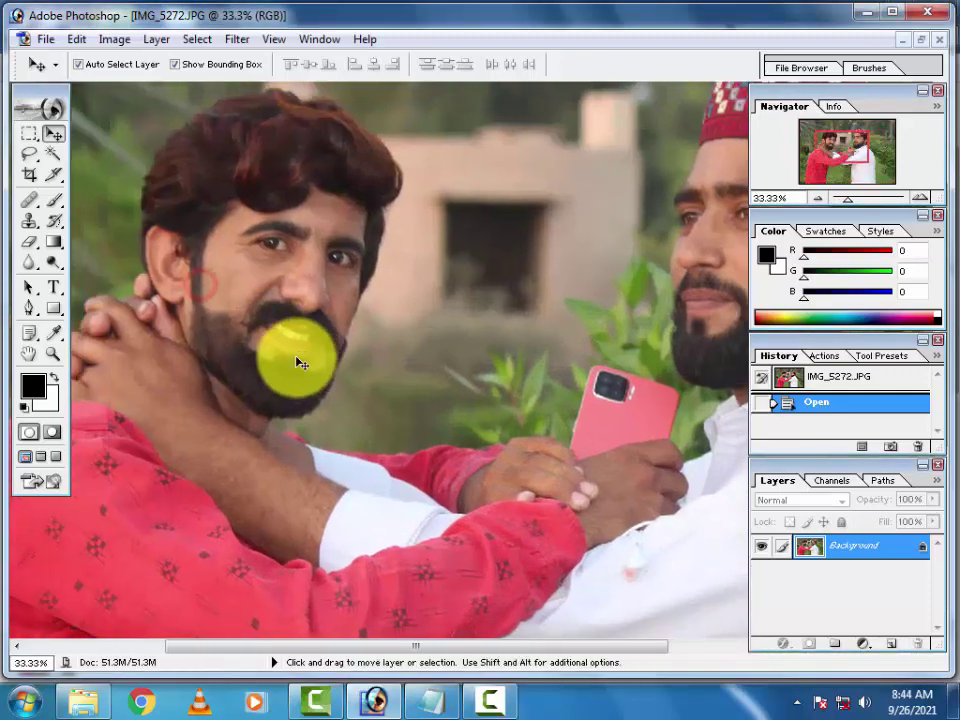
{"action": "mouse_move", "coordinate": [300, 358]}
{"action": "left_mouse_down"}
{"action": "mouse_move", "coordinate": [199, 286]}
{"action": "mouse_move", "coordinate": [354, 422]}
{"action": "mouse_move", "coordinate": [346, 440]}
{"action": "mouse_move", "coordinate": [214, 429]}
{"action": "left_mouse_up"}
{"action": "left_click", "coordinate": [29, 153]}
{"action": "left_click_drag", "start_coordinate": [225, 350], "coordinate": [236, 336]}
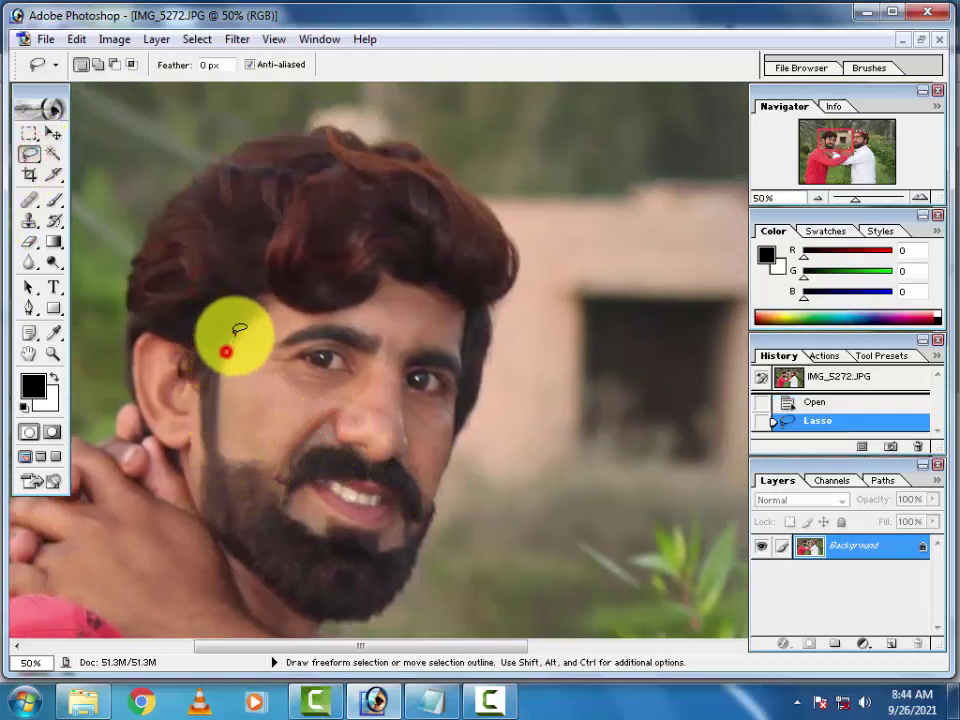
{"action": "left_click", "coordinate": [295, 287]}
{"action": "mouse_move", "coordinate": [389, 276]}
{"action": "left_mouse_down"}
{"action": "mouse_move", "coordinate": [236, 311]}
{"action": "mouse_move", "coordinate": [223, 379]}
{"action": "mouse_move", "coordinate": [244, 456]}
{"action": "mouse_move", "coordinate": [279, 501]}
{"action": "mouse_move", "coordinate": [340, 514]}
{"action": "mouse_move", "coordinate": [379, 541]}
{"action": "mouse_move", "coordinate": [446, 461]}
{"action": "mouse_move", "coordinate": [454, 369]}
{"action": "mouse_move", "coordinate": [437, 300]}
{"action": "mouse_move", "coordinate": [385, 283]}
{"action": "left_mouse_up"}
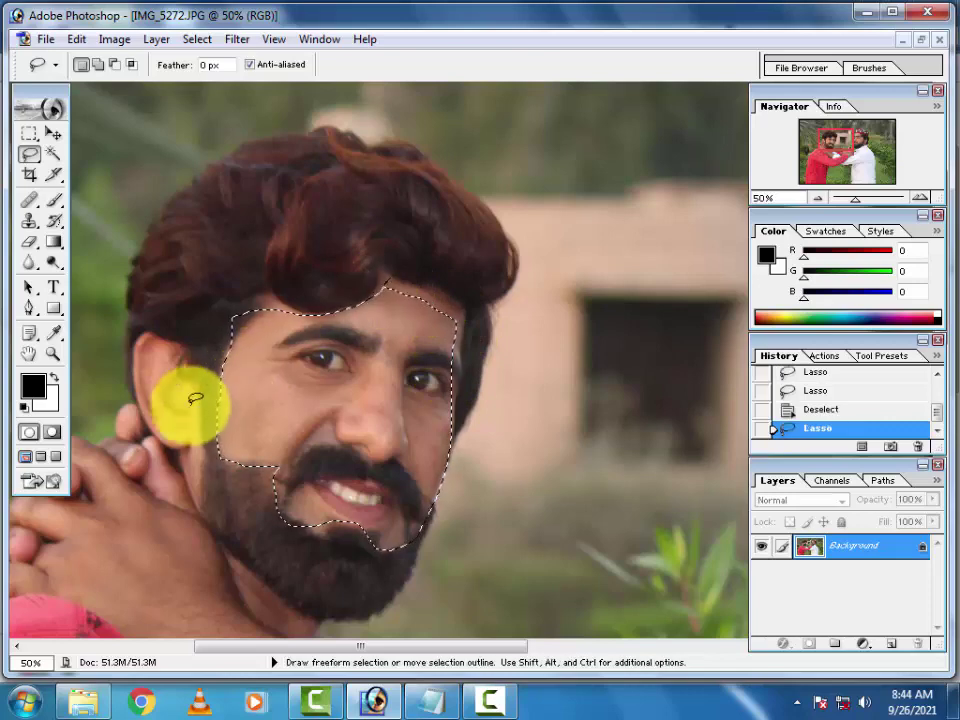
Step: Add the left man's ear and neck area to the lasso selection
{"action": "left_click", "coordinate": [98, 64]}
{"action": "mouse_move", "coordinate": [184, 378]}
{"action": "left_mouse_down"}
{"action": "mouse_move", "coordinate": [189, 461]}
{"action": "mouse_move", "coordinate": [129, 354]}
{"action": "mouse_move", "coordinate": [161, 336]}
{"action": "mouse_move", "coordinate": [182, 345]}
{"action": "left_mouse_up"}
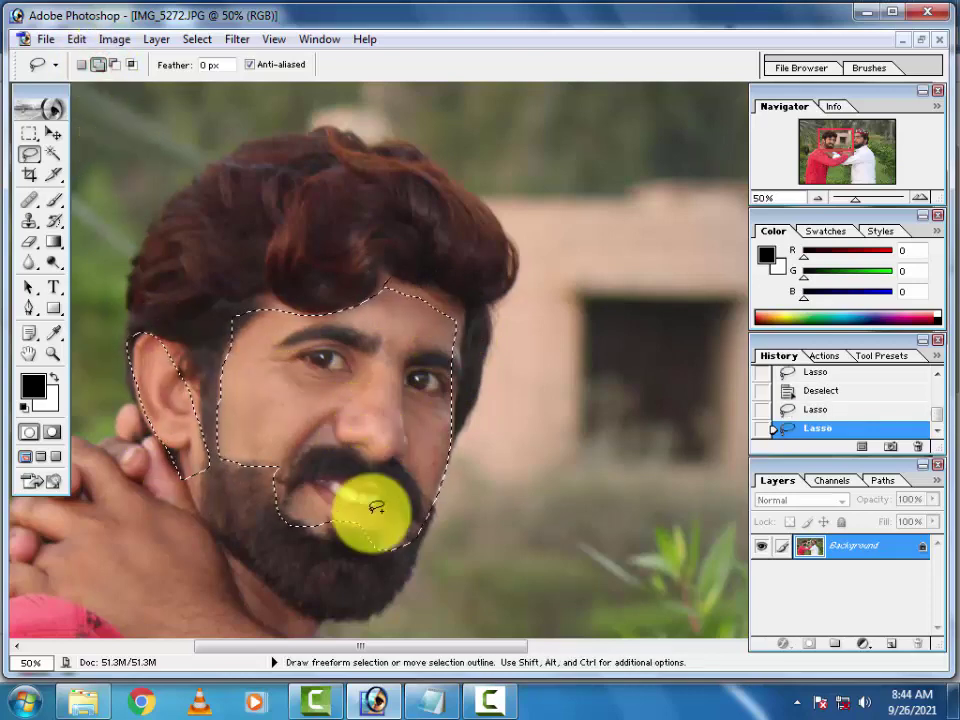
{"action": "left_click_drag", "start_coordinate": [317, 507], "coordinate": [413, 278]}
{"action": "mouse_move", "coordinate": [509, 499]}
{"action": "left_mouse_down"}
{"action": "mouse_move", "coordinate": [465, 556]}
{"action": "mouse_move", "coordinate": [285, 484]}
{"action": "mouse_move", "coordinate": [167, 375]}
{"action": "mouse_move", "coordinate": [133, 261]}
{"action": "mouse_move", "coordinate": [257, 208]}
{"action": "mouse_move", "coordinate": [317, 321]}
{"action": "mouse_move", "coordinate": [422, 392]}
{"action": "mouse_move", "coordinate": [519, 493]}
{"action": "mouse_move", "coordinate": [495, 595]}
{"action": "mouse_move", "coordinate": [403, 578]}
{"action": "mouse_move", "coordinate": [515, 505]}
{"action": "mouse_move", "coordinate": [557, 531]}
{"action": "mouse_move", "coordinate": [470, 360]}
{"action": "mouse_move", "coordinate": [335, 632]}
{"action": "left_mouse_up"}
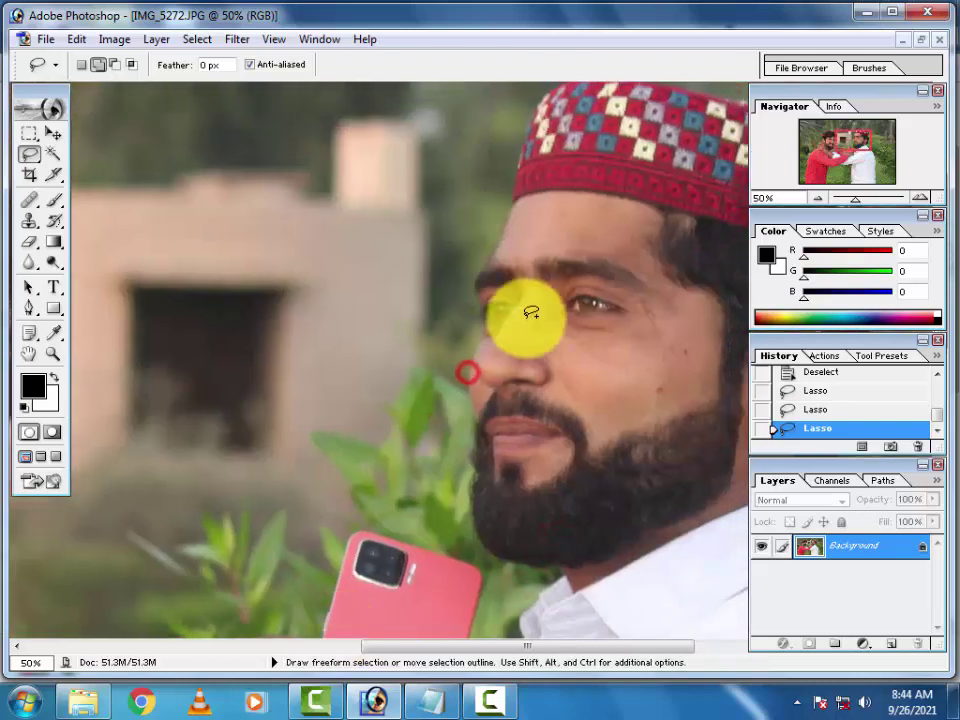
Step: Add the right man's face, from cap to beard, plus his ear and neck to the selection
{"action": "mouse_move", "coordinate": [657, 211]}
{"action": "left_mouse_down"}
{"action": "mouse_move", "coordinate": [699, 285]}
{"action": "mouse_move", "coordinate": [707, 386]}
{"action": "mouse_move", "coordinate": [597, 437]}
{"action": "mouse_move", "coordinate": [521, 392]}
{"action": "mouse_move", "coordinate": [476, 396]}
{"action": "mouse_move", "coordinate": [502, 220]}
{"action": "mouse_move", "coordinate": [650, 210]}
{"action": "left_mouse_up"}
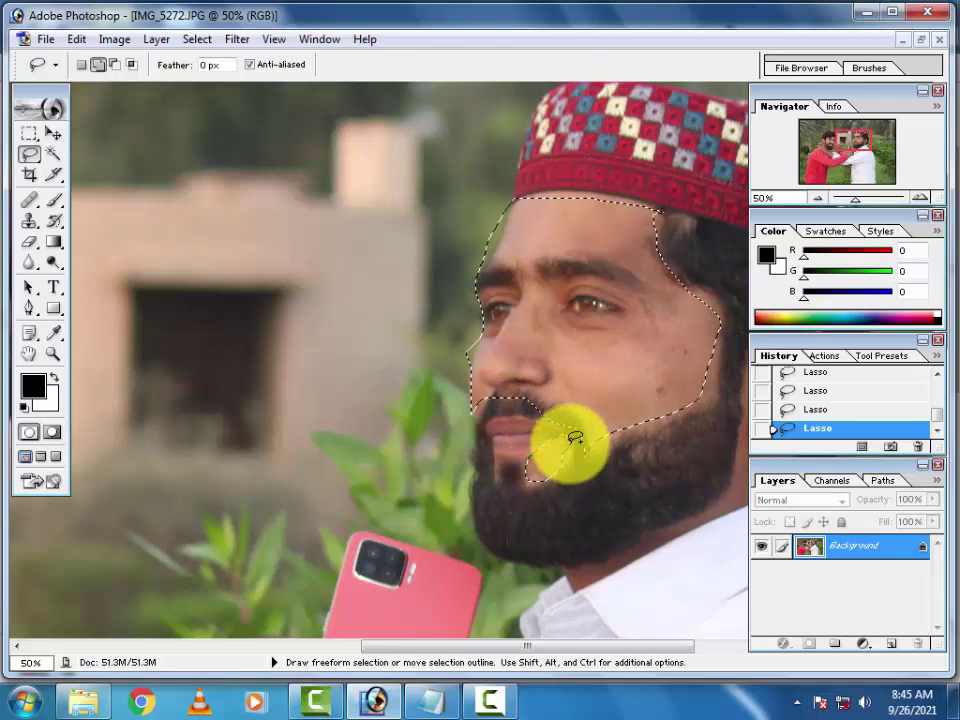
{"action": "left_click_drag", "start_coordinate": [575, 438], "coordinate": [439, 400]}
{"action": "mouse_move", "coordinate": [535, 293]}
{"action": "left_mouse_down"}
{"action": "mouse_move", "coordinate": [535, 336]}
{"action": "mouse_move", "coordinate": [460, 450]}
{"action": "mouse_move", "coordinate": [368, 513]}
{"action": "mouse_move", "coordinate": [442, 480]}
{"action": "left_mouse_up"}
{"action": "mouse_move", "coordinate": [535, 440]}
{"action": "left_mouse_down"}
{"action": "mouse_move", "coordinate": [602, 343]}
{"action": "mouse_move", "coordinate": [611, 285]}
{"action": "mouse_move", "coordinate": [536, 279]}
{"action": "mouse_move", "coordinate": [578, 283]}
{"action": "mouse_move", "coordinate": [604, 271]}
{"action": "mouse_move", "coordinate": [612, 300]}
{"action": "mouse_move", "coordinate": [605, 270]}
{"action": "left_mouse_up"}
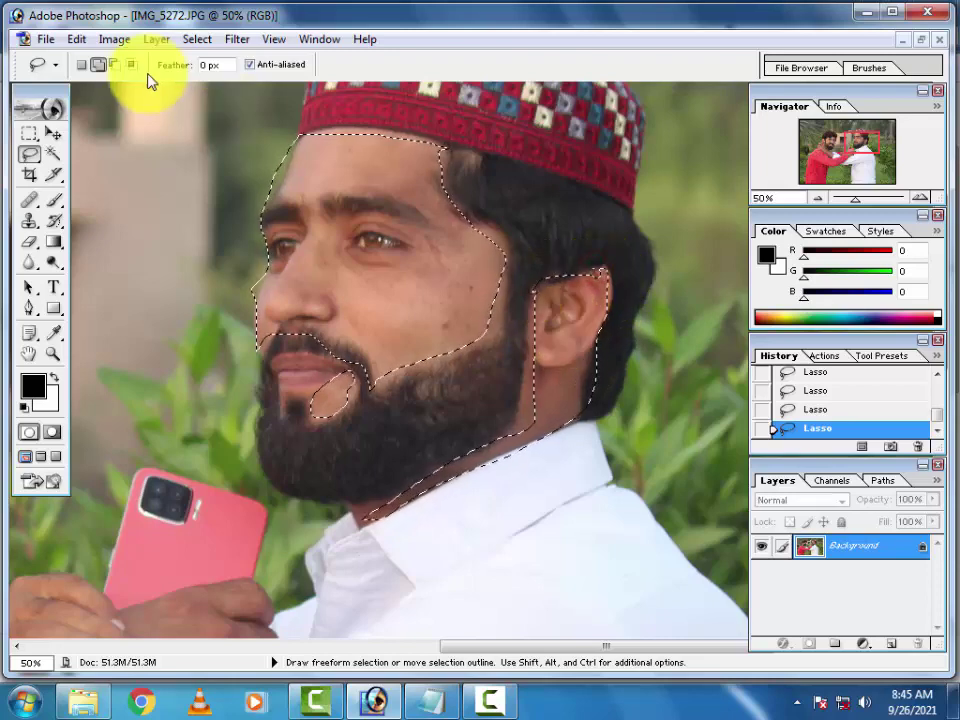
Step: Subtract the right man's eyes, eyebrows and mouth from the selection
{"action": "left_click", "coordinate": [115, 64]}
{"action": "mouse_move", "coordinate": [362, 234]}
{"action": "left_mouse_down"}
{"action": "mouse_move", "coordinate": [420, 220]}
{"action": "mouse_move", "coordinate": [347, 200]}
{"action": "mouse_move", "coordinate": [366, 187]}
{"action": "left_mouse_up"}
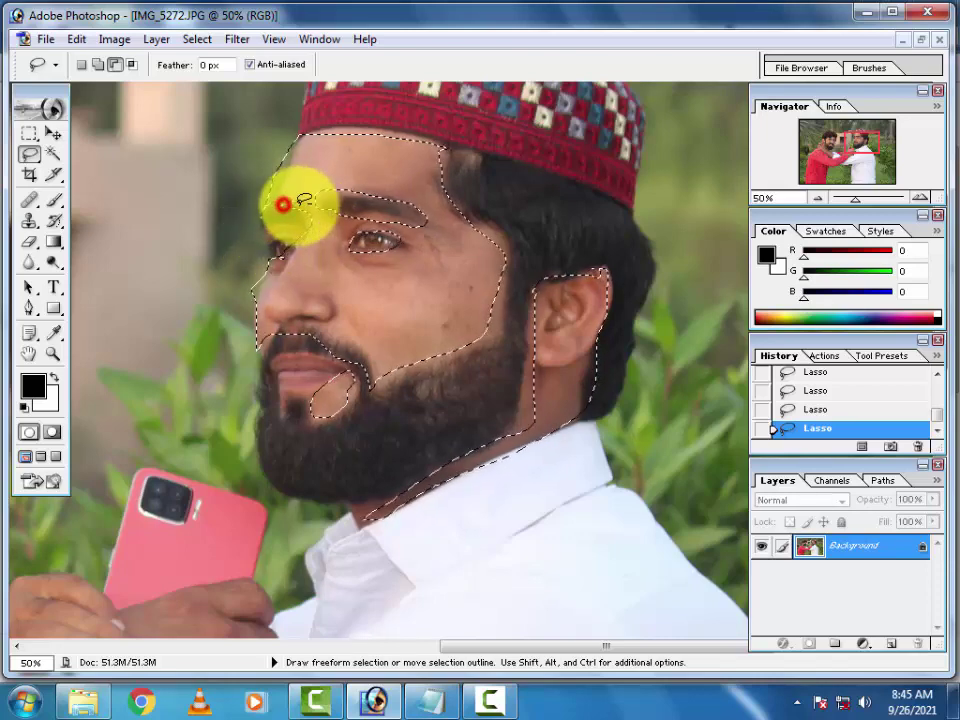
{"action": "left_click_drag", "start_coordinate": [297, 208], "coordinate": [279, 203]}
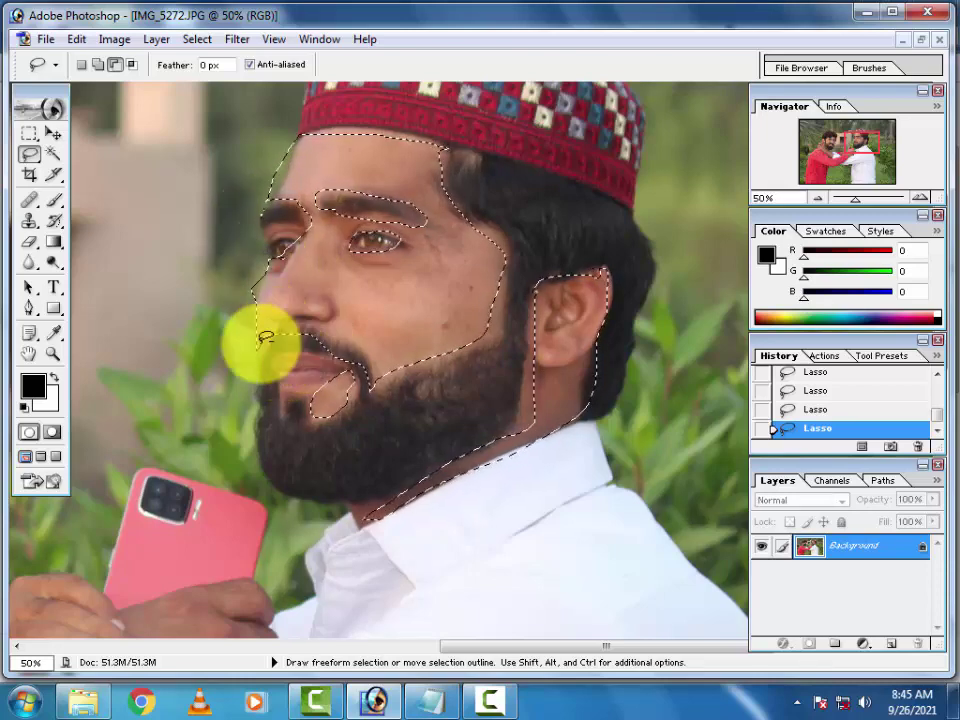
{"action": "left_click_drag", "start_coordinate": [261, 338], "coordinate": [364, 347]}
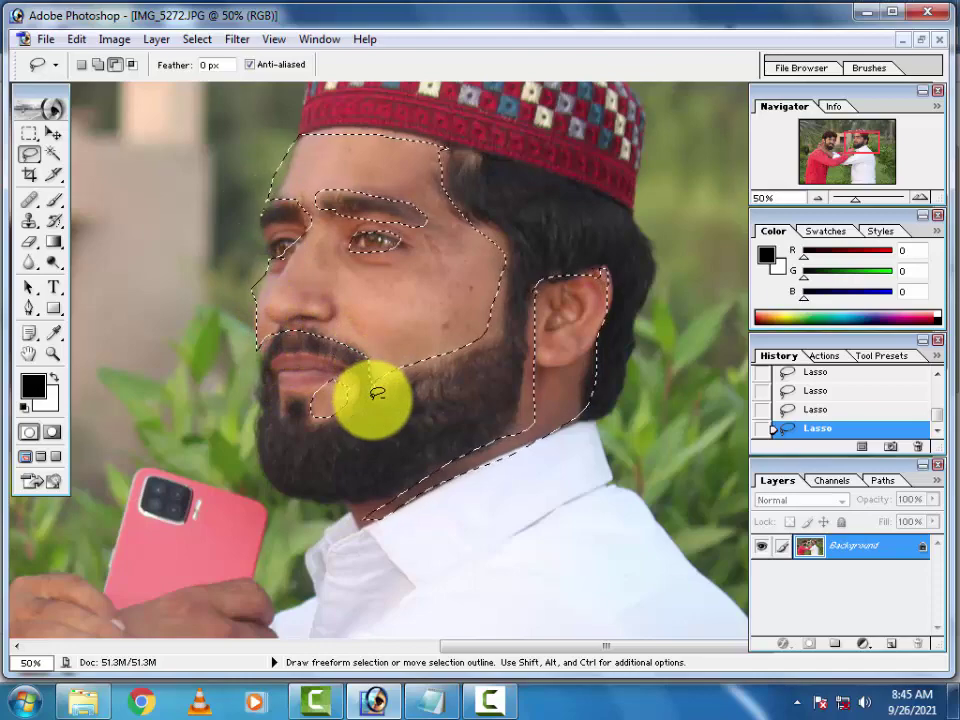
{"action": "mouse_move", "coordinate": [231, 381]}
{"action": "left_mouse_down"}
{"action": "mouse_move", "coordinate": [442, 173]}
{"action": "mouse_move", "coordinate": [540, 336]}
{"action": "mouse_move", "coordinate": [469, 372]}
{"action": "left_mouse_up"}
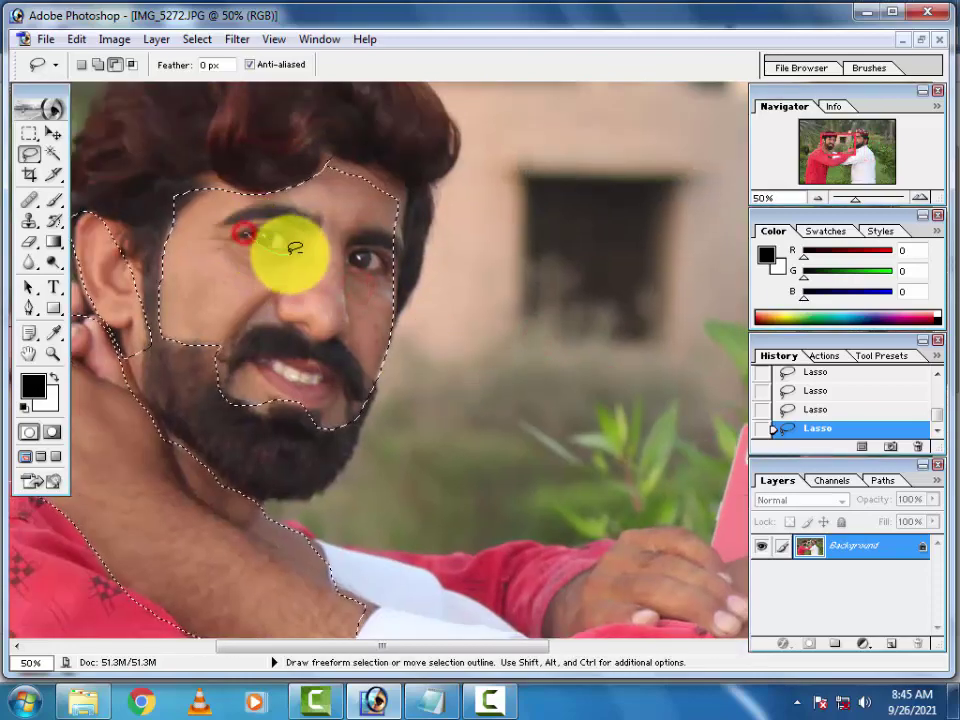
Step: Cut the left man's eyes out of the selection and extend it along his beard
{"action": "mouse_move", "coordinate": [256, 221]}
{"action": "left_mouse_down"}
{"action": "mouse_move", "coordinate": [217, 224]}
{"action": "mouse_move", "coordinate": [339, 261]}
{"action": "mouse_move", "coordinate": [292, 232]}
{"action": "left_mouse_up"}
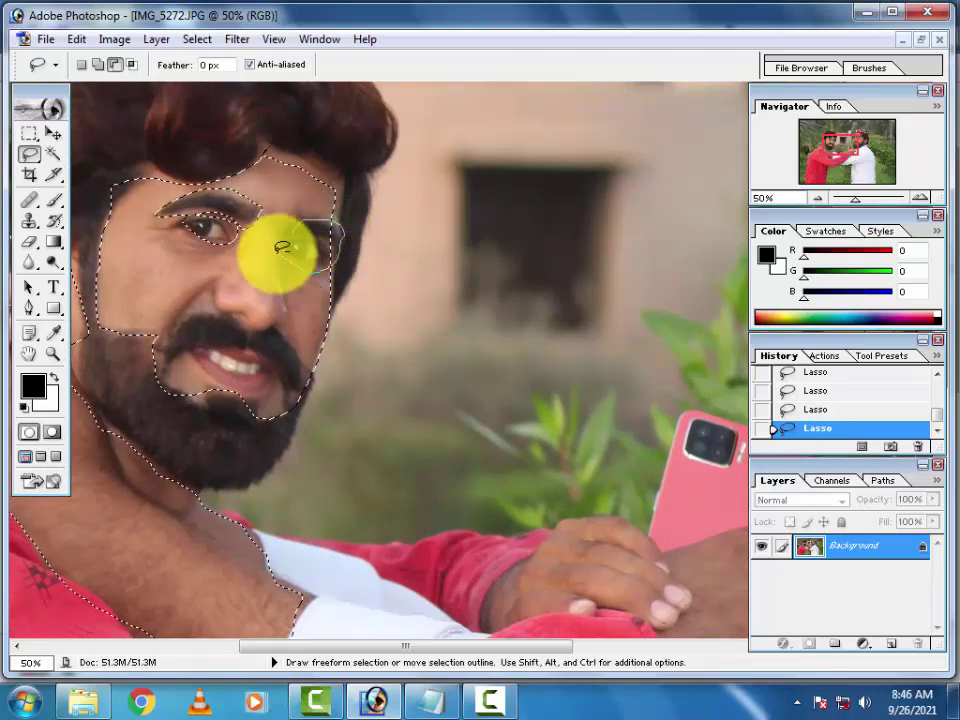
{"action": "left_click_drag", "start_coordinate": [305, 211], "coordinate": [298, 211]}
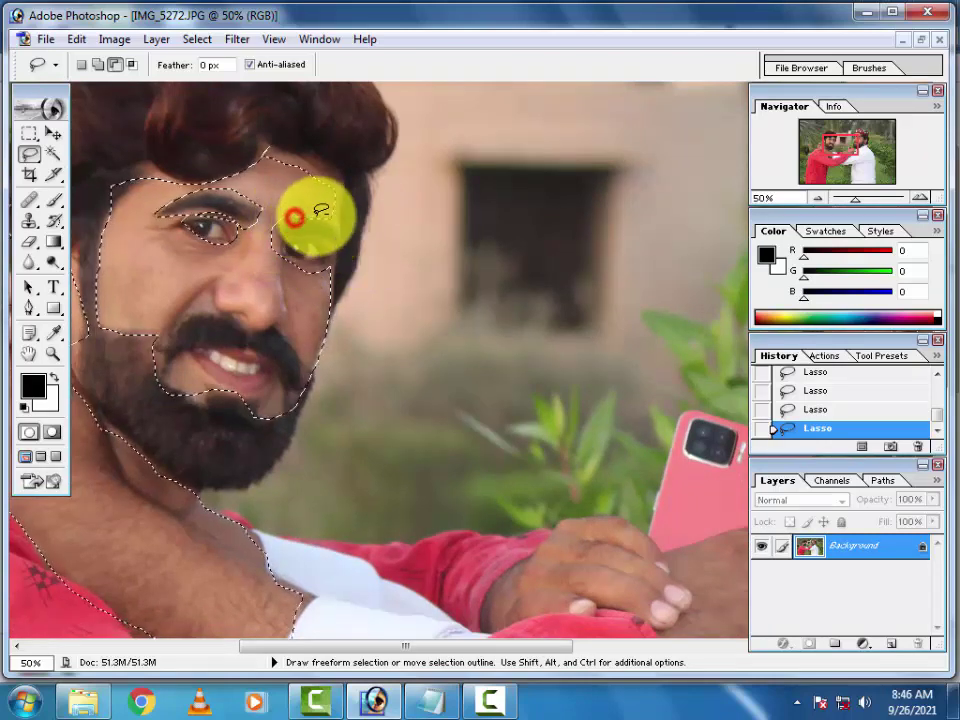
{"action": "left_click_drag", "start_coordinate": [221, 296], "coordinate": [251, 274]}
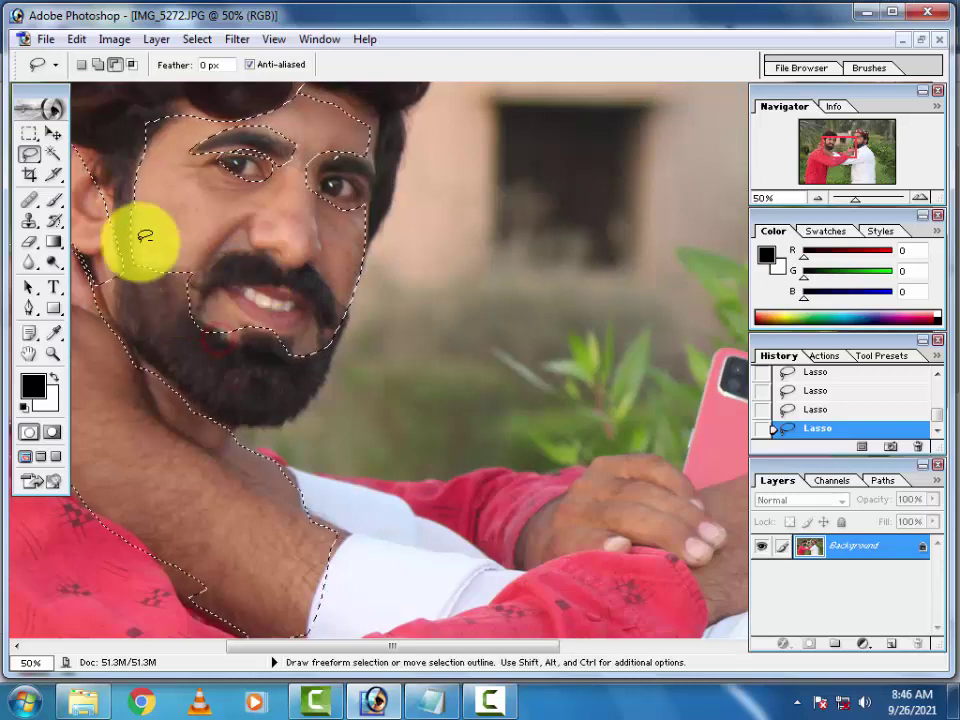
{"action": "left_click", "coordinate": [98, 64]}
{"action": "mouse_move", "coordinate": [189, 311]}
{"action": "left_mouse_down"}
{"action": "mouse_move", "coordinate": [212, 296]}
{"action": "mouse_move", "coordinate": [274, 343]}
{"action": "mouse_move", "coordinate": [293, 329]}
{"action": "mouse_move", "coordinate": [309, 360]}
{"action": "mouse_move", "coordinate": [214, 321]}
{"action": "left_mouse_up"}
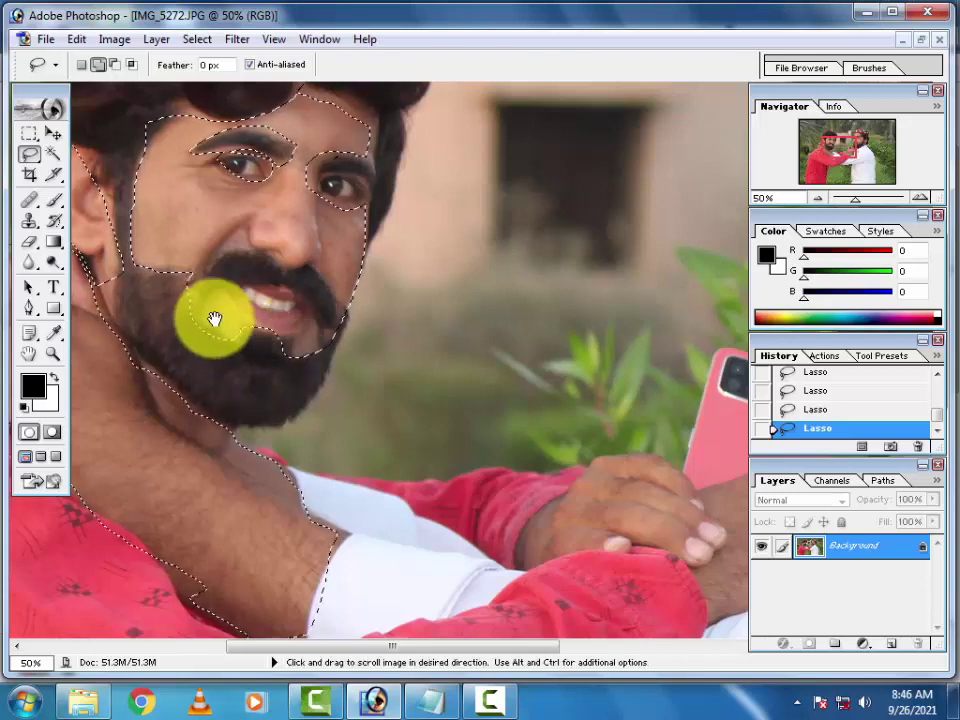
Step: Remove the left man's lips and moustache from the selection
{"action": "left_click", "coordinate": [124, 62]}
{"action": "mouse_move", "coordinate": [193, 268]}
{"action": "left_mouse_down"}
{"action": "mouse_move", "coordinate": [257, 253]}
{"action": "mouse_move", "coordinate": [340, 313]}
{"action": "mouse_move", "coordinate": [242, 279]}
{"action": "mouse_move", "coordinate": [221, 291]}
{"action": "mouse_move", "coordinate": [298, 309]}
{"action": "left_mouse_up"}
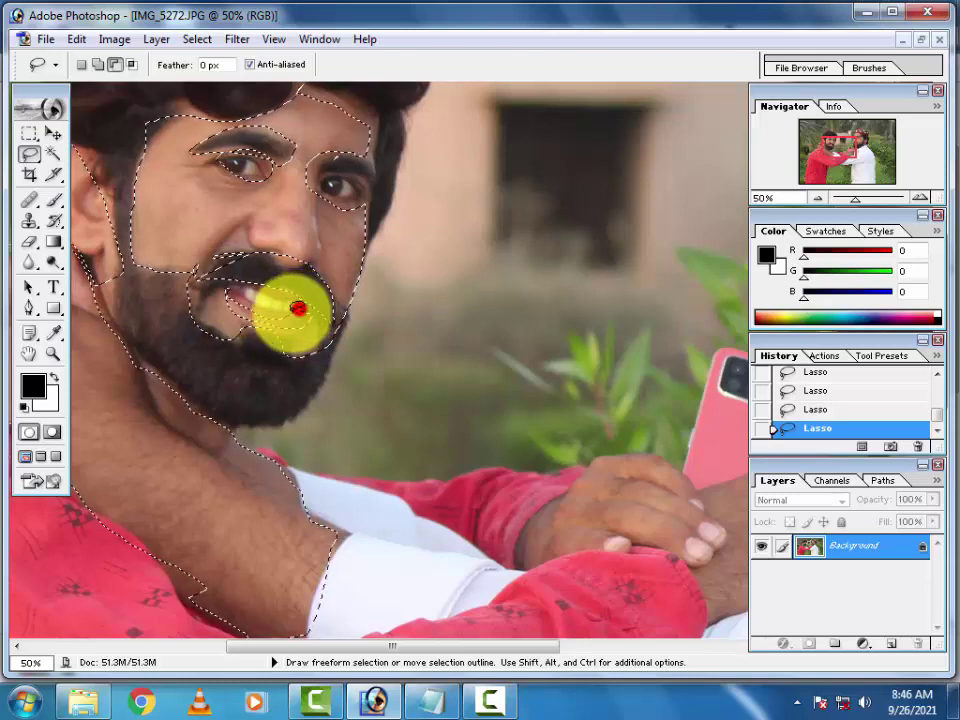
{"action": "mouse_move", "coordinate": [237, 290]}
{"action": "left_mouse_down"}
{"action": "mouse_move", "coordinate": [226, 287]}
{"action": "mouse_move", "coordinate": [236, 287]}
{"action": "left_mouse_up"}
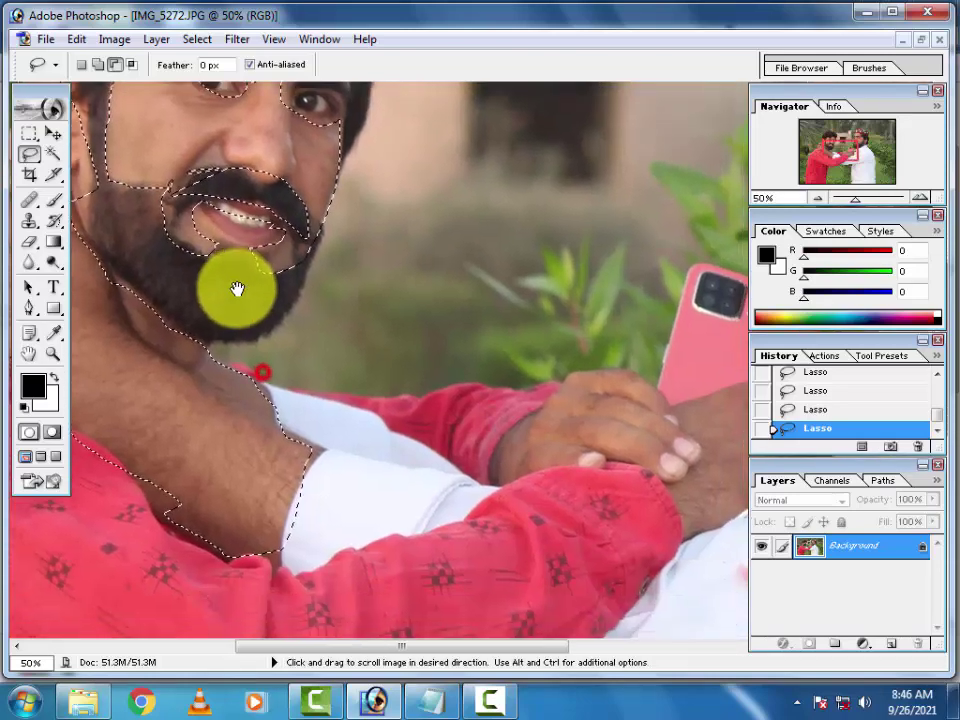
Step: Add the men's clasped hands to the skin selection
{"action": "left_click_drag", "start_coordinate": [422, 386], "coordinate": [177, 145]}
{"action": "left_click", "coordinate": [97, 64]}
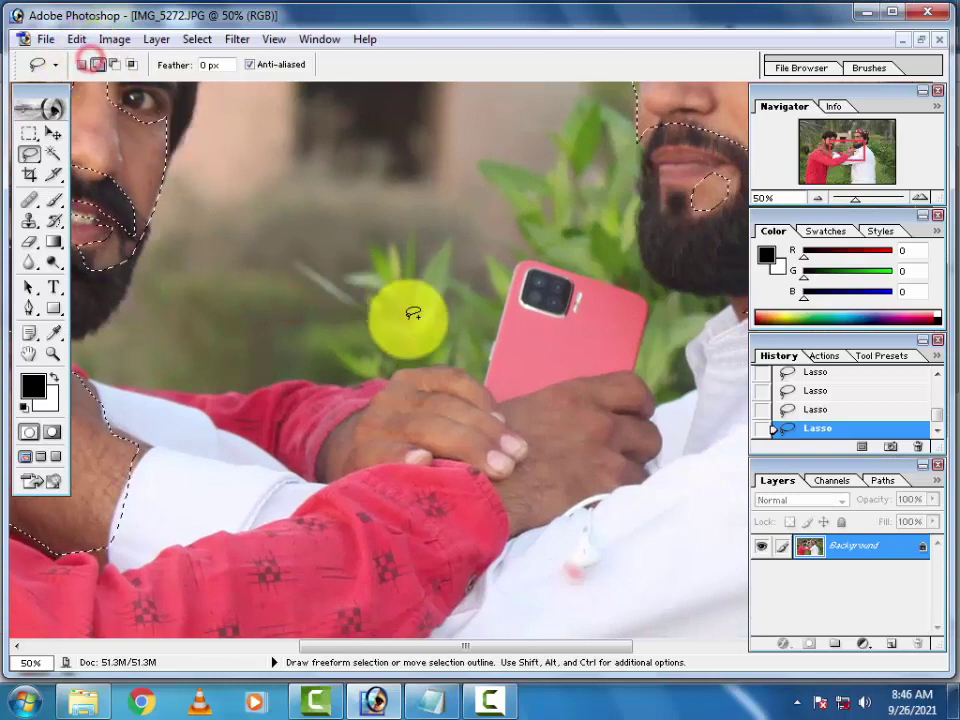
{"action": "mouse_move", "coordinate": [330, 458]}
{"action": "left_mouse_down"}
{"action": "mouse_move", "coordinate": [381, 459]}
{"action": "mouse_move", "coordinate": [471, 374]}
{"action": "mouse_move", "coordinate": [396, 375]}
{"action": "mouse_move", "coordinate": [357, 415]}
{"action": "mouse_move", "coordinate": [381, 461]}
{"action": "left_mouse_up"}
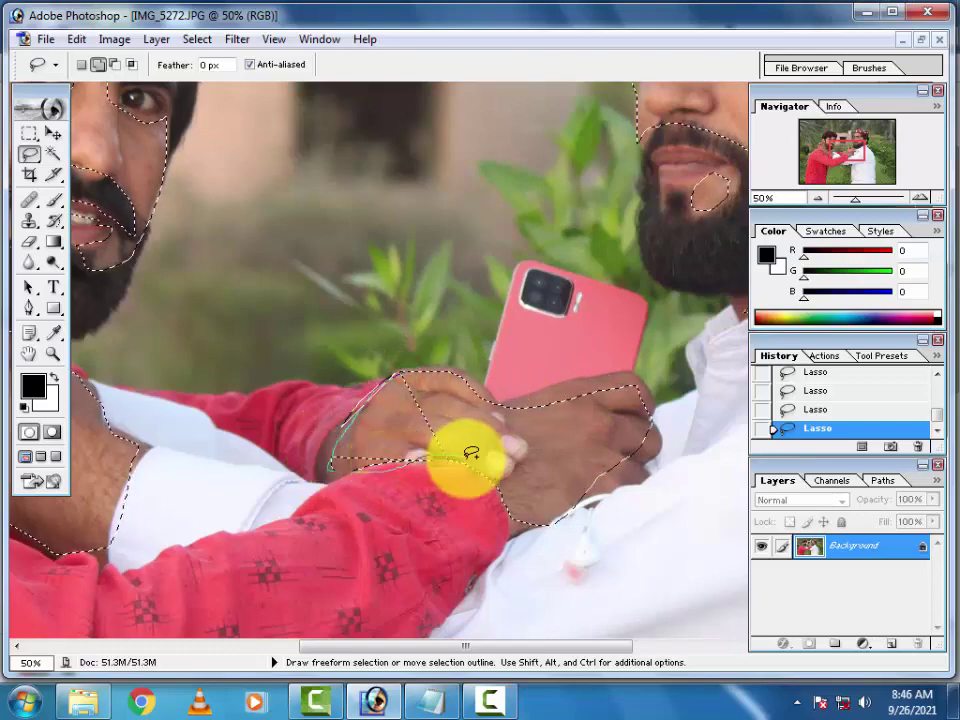
{"action": "key", "text": "ctrl+minus"}
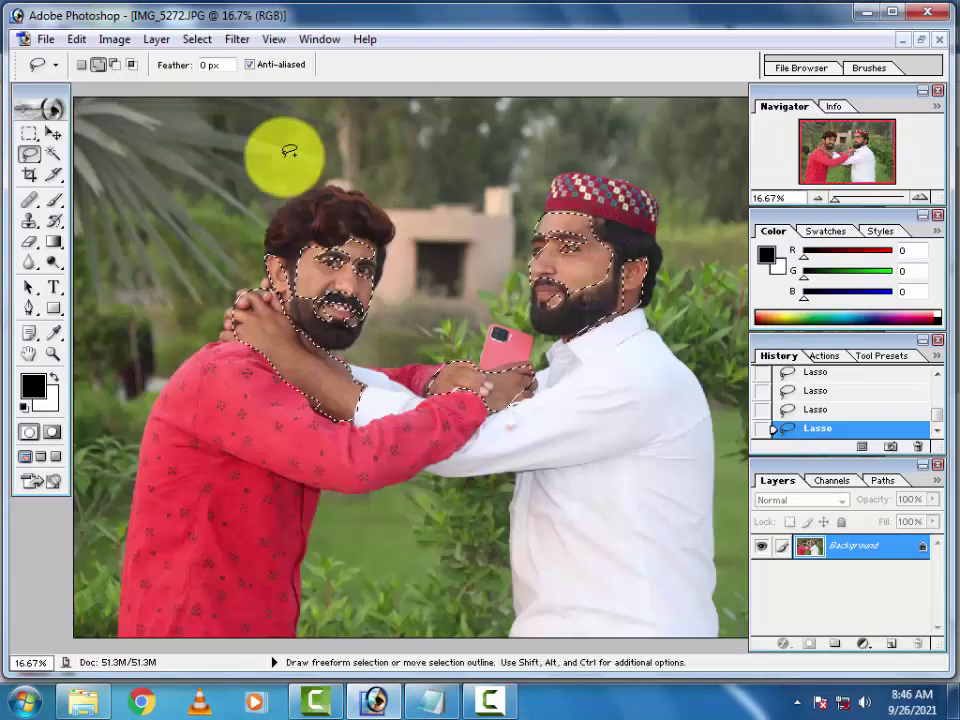
Step: Apply Imagenomic Noiseware Professional noise reduction to the selected skin
{"action": "left_click", "coordinate": [240, 39]}
{"action": "mouse_move", "coordinate": [282, 455]}
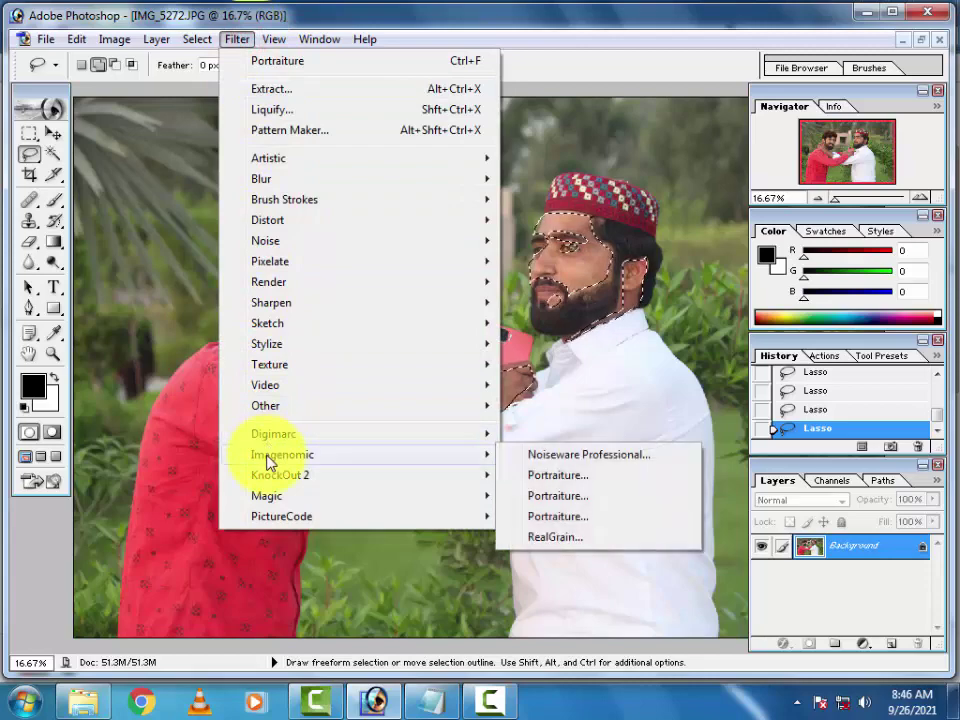
{"action": "left_click", "coordinate": [606, 460]}
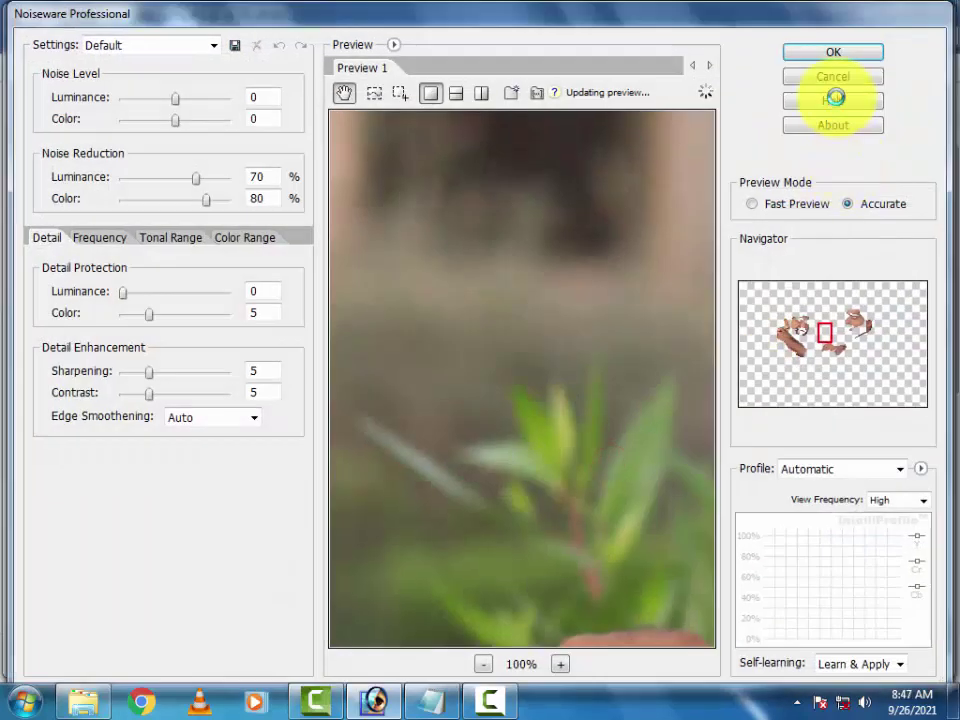
{"action": "left_click", "coordinate": [824, 56]}
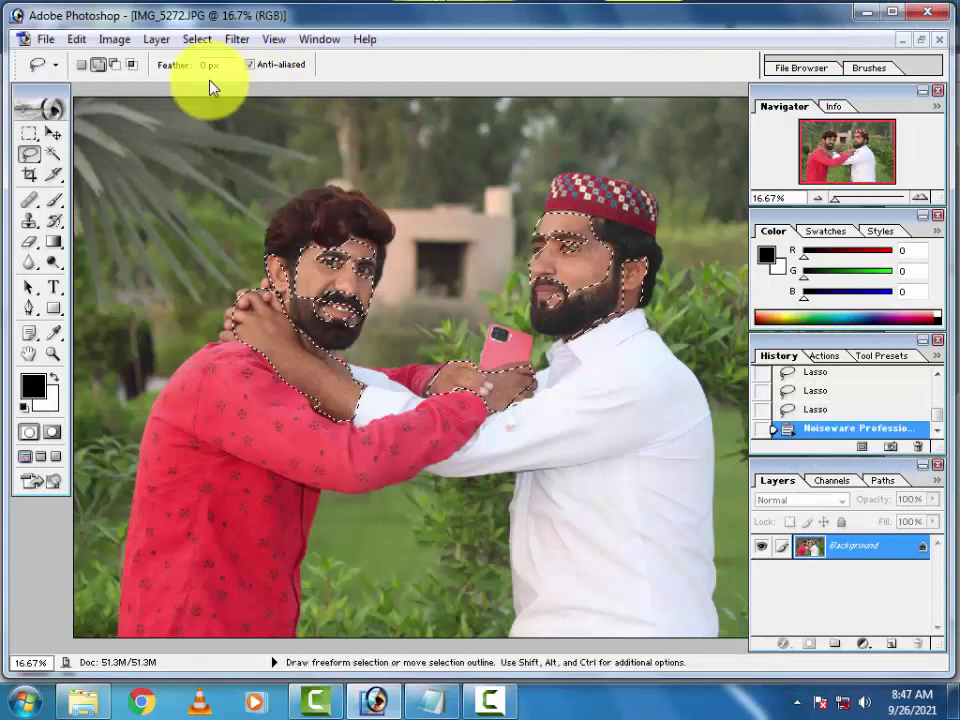
Step: Apply the Imagenomic Portraiture filter to the selected skin
{"action": "left_click", "coordinate": [194, 39]}
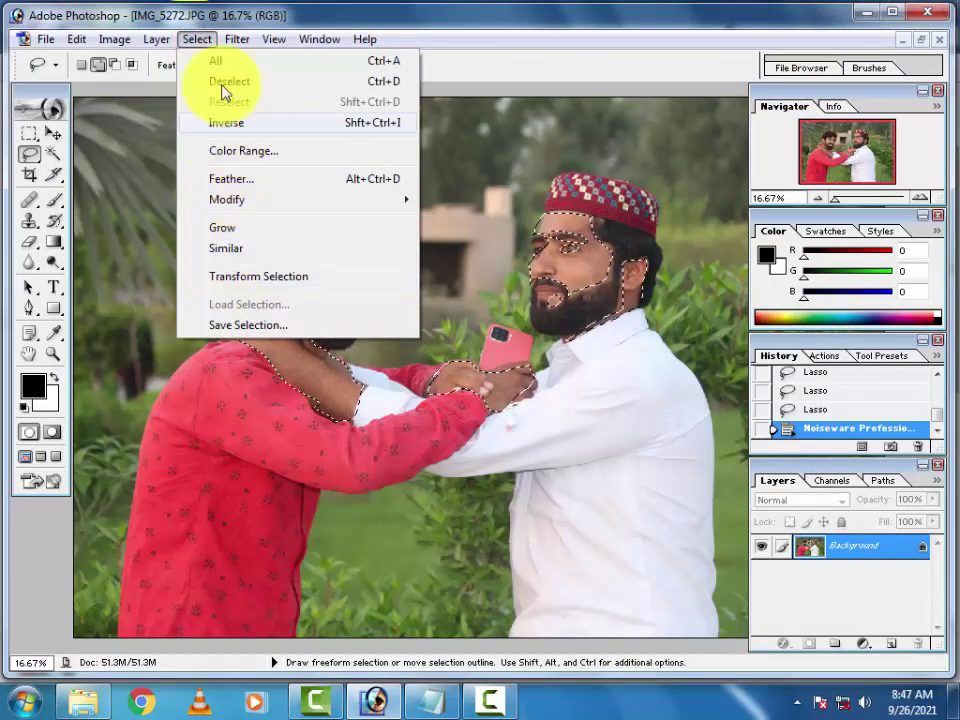
{"action": "mouse_move", "coordinate": [282, 454]}
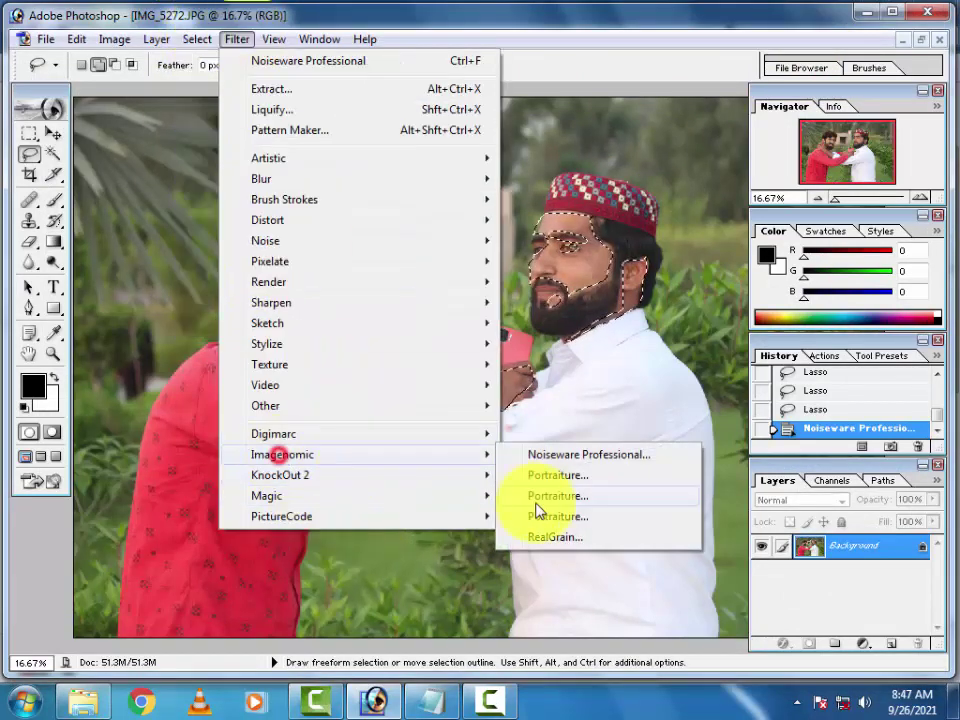
{"action": "left_click", "coordinate": [549, 476]}
{"action": "left_click", "coordinate": [843, 82]}
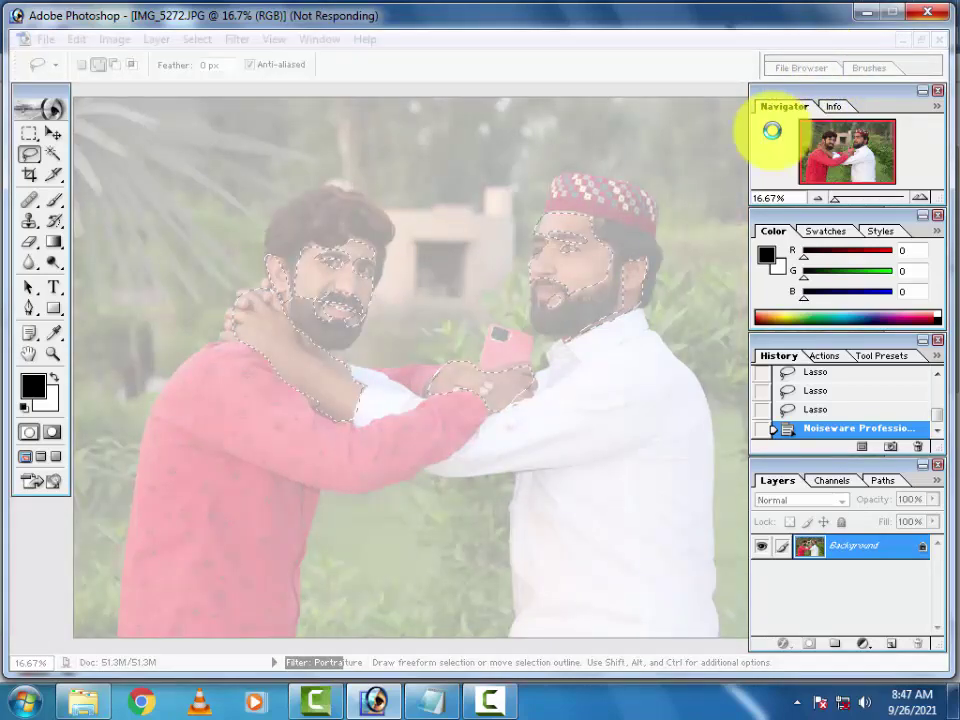
{"action": "key", "text": "ctrl+plus"}
Step: Zoom in on the face and run Portraiture on the selected skin again
{"action": "key", "text": "ctrl+plus"}
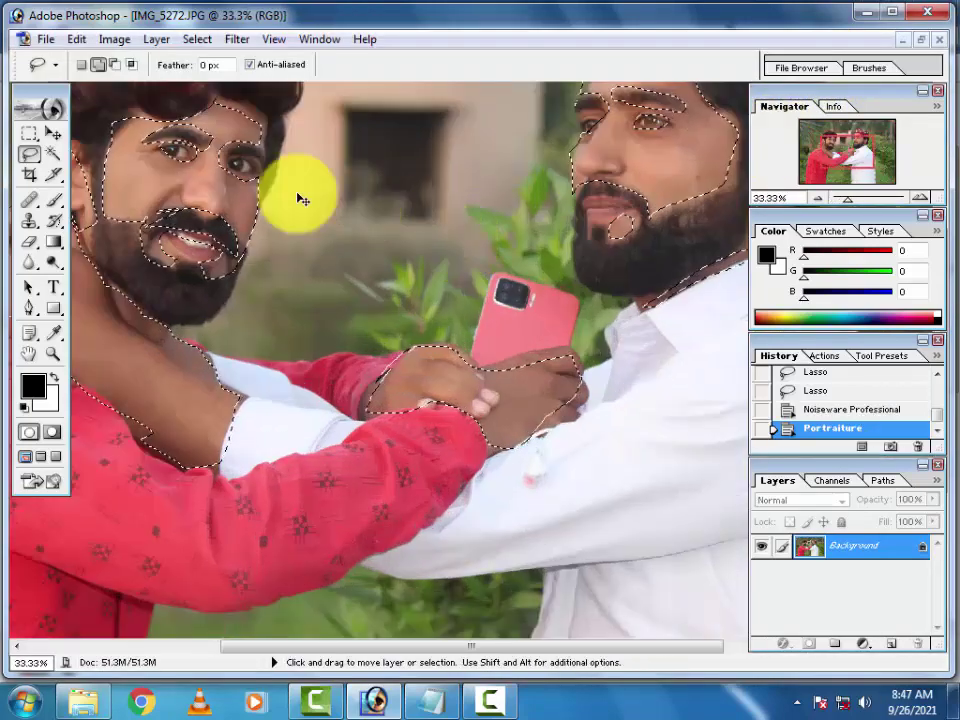
{"action": "key", "text": "ctrl+plus"}
{"action": "key", "text": "ctrl+plus"}
{"action": "mouse_move", "coordinate": [197, 231]}
{"action": "left_mouse_down"}
{"action": "mouse_move", "coordinate": [128, 439]}
{"action": "mouse_move", "coordinate": [162, 537]}
{"action": "mouse_move", "coordinate": [621, 529]}
{"action": "mouse_move", "coordinate": [602, 339]}
{"action": "mouse_move", "coordinate": [793, 261]}
{"action": "mouse_move", "coordinate": [850, 256]}
{"action": "left_mouse_up"}
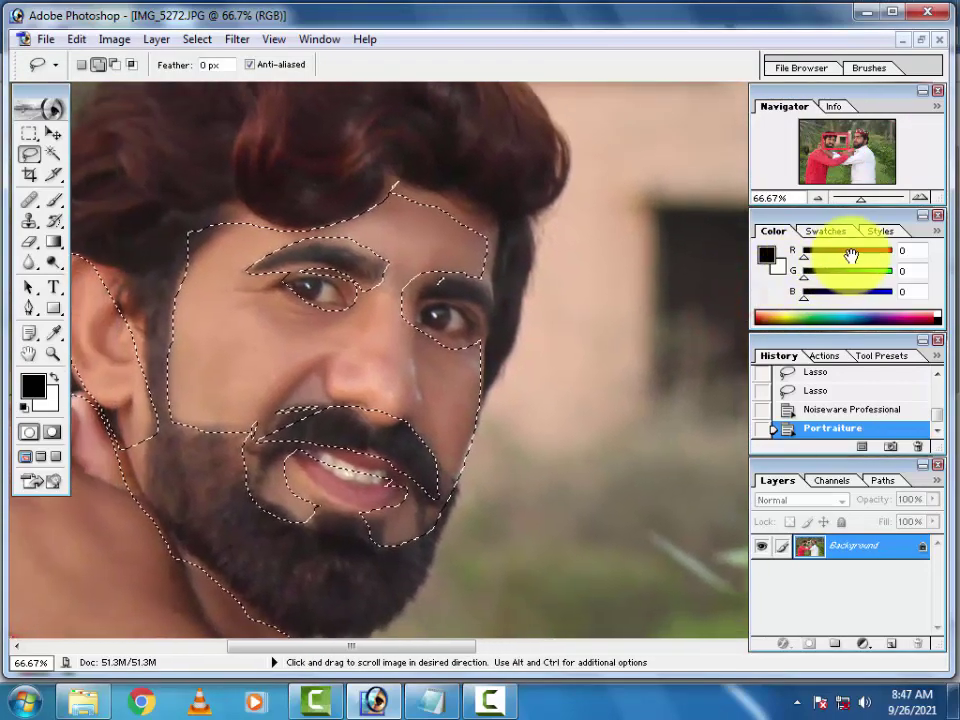
{"action": "left_click", "coordinate": [232, 38]}
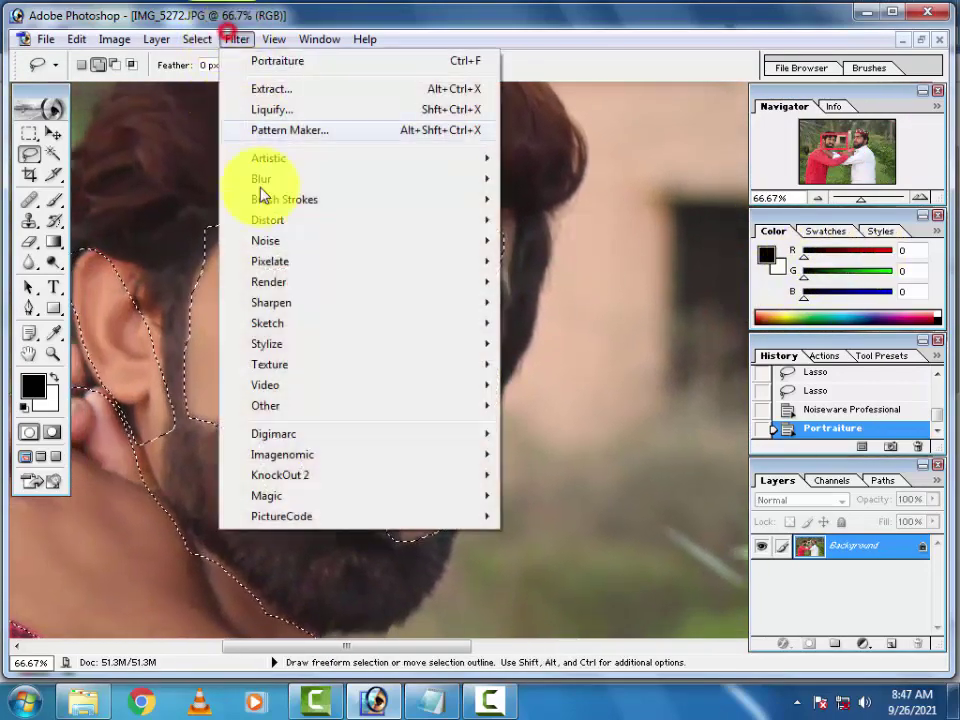
{"action": "left_click", "coordinate": [299, 458]}
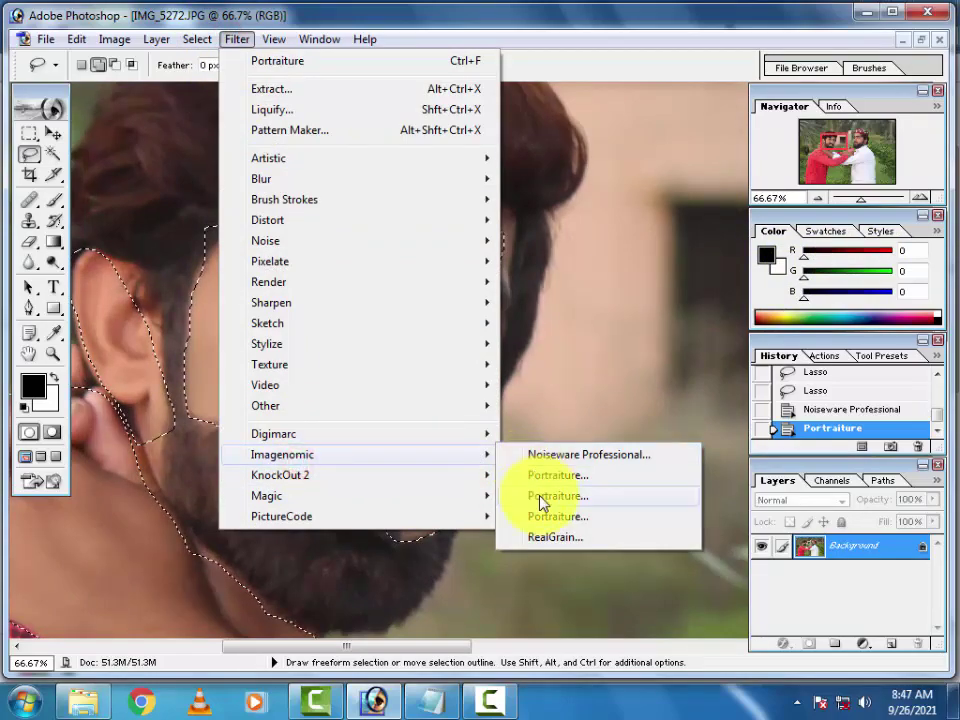
{"action": "left_click", "coordinate": [541, 497]}
{"action": "left_click", "coordinate": [783, 78]}
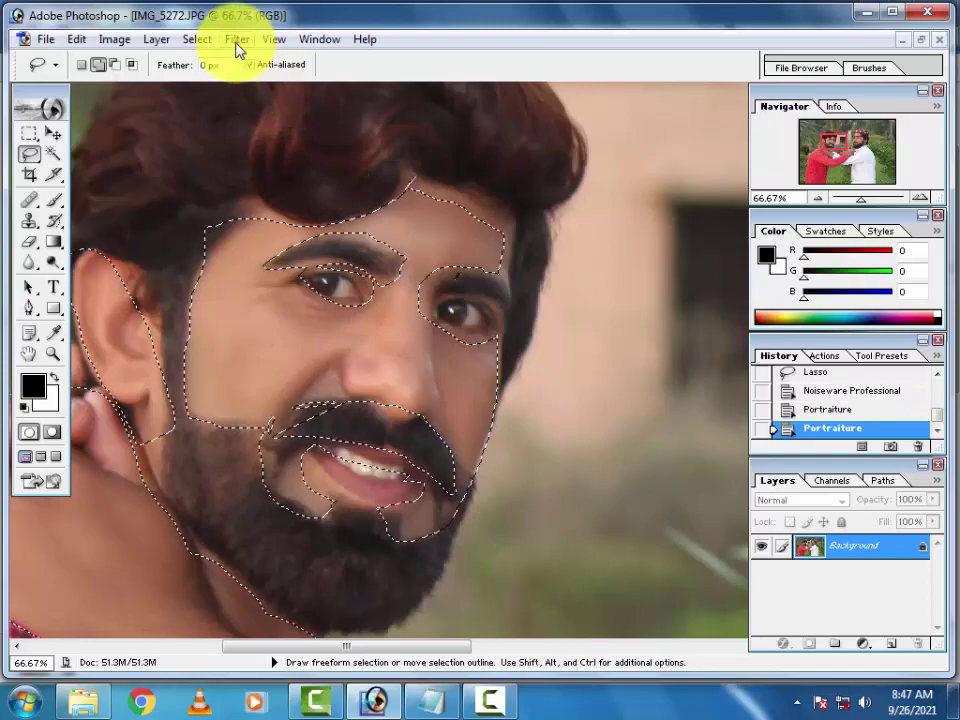
Step: Apply Portraiture one more time, then deselect
{"action": "left_click", "coordinate": [237, 42]}
{"action": "mouse_move", "coordinate": [267, 496]}
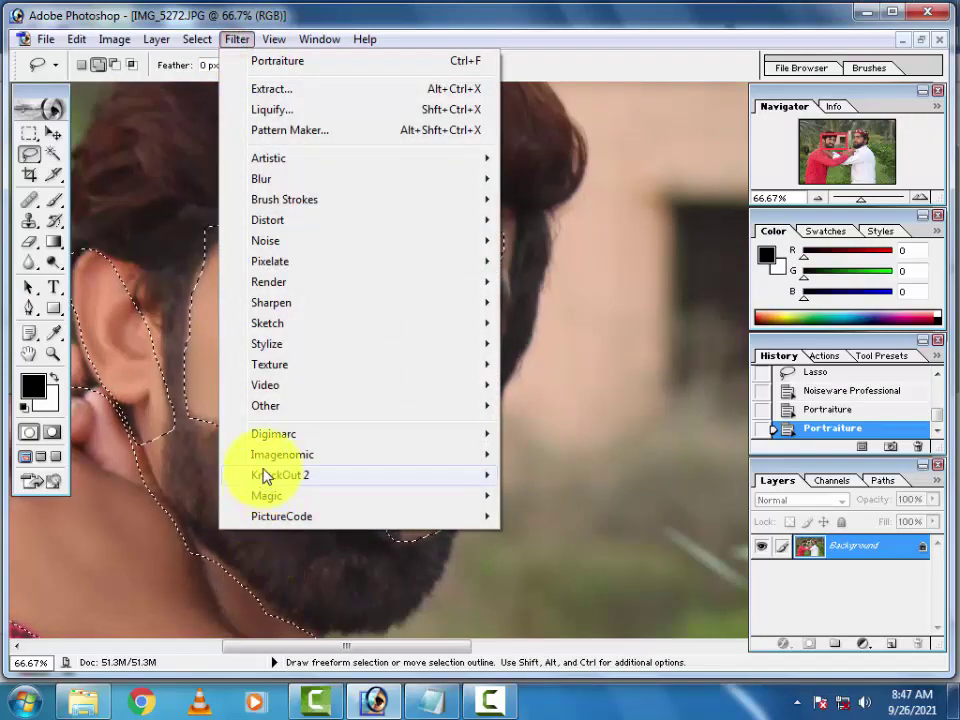
{"action": "left_click", "coordinate": [506, 525]}
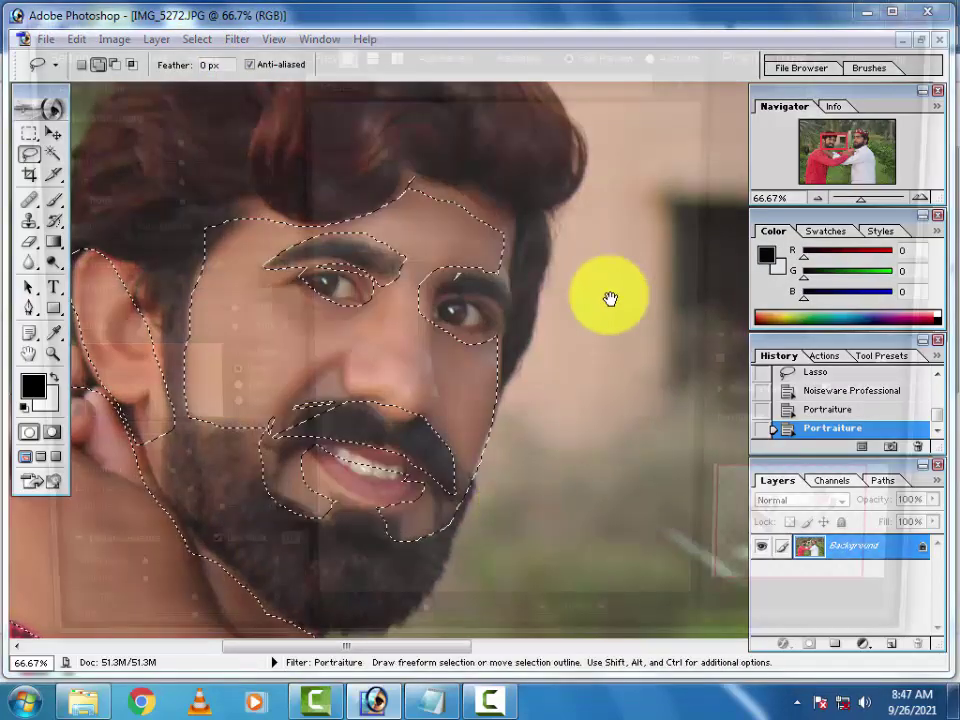
{"action": "left_click", "coordinate": [832, 86]}
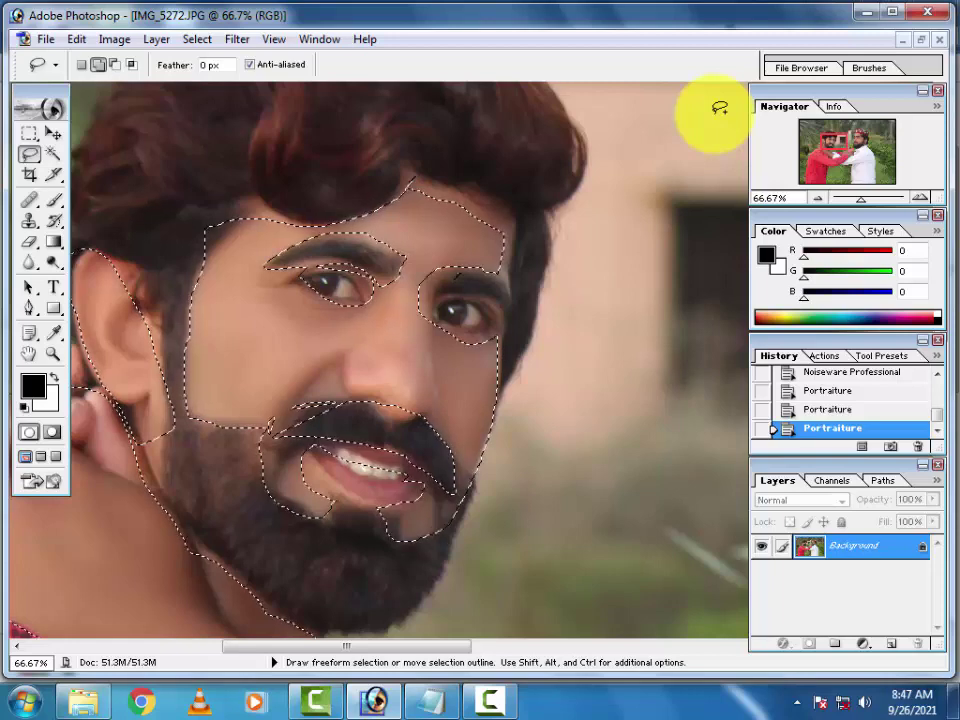
{"action": "key", "text": "ctrl+d"}
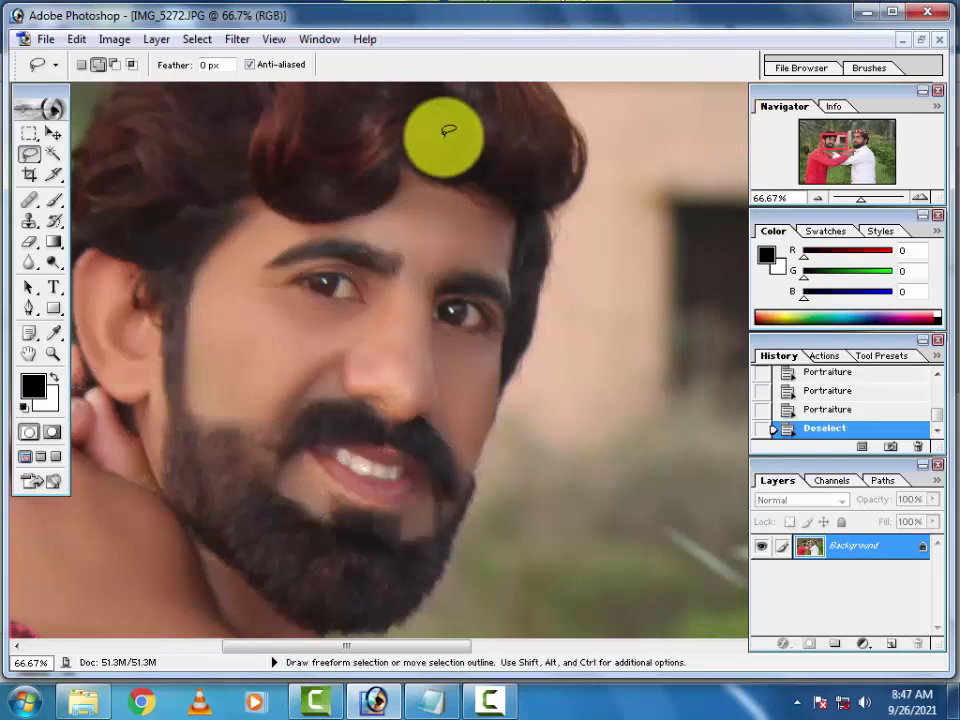
Step: Fit the photo in view and duplicate it onto Layer 1 with Ctrl+J
{"action": "key", "text": "ctrl+minus"}
{"action": "key", "text": "ctrl+minus"}
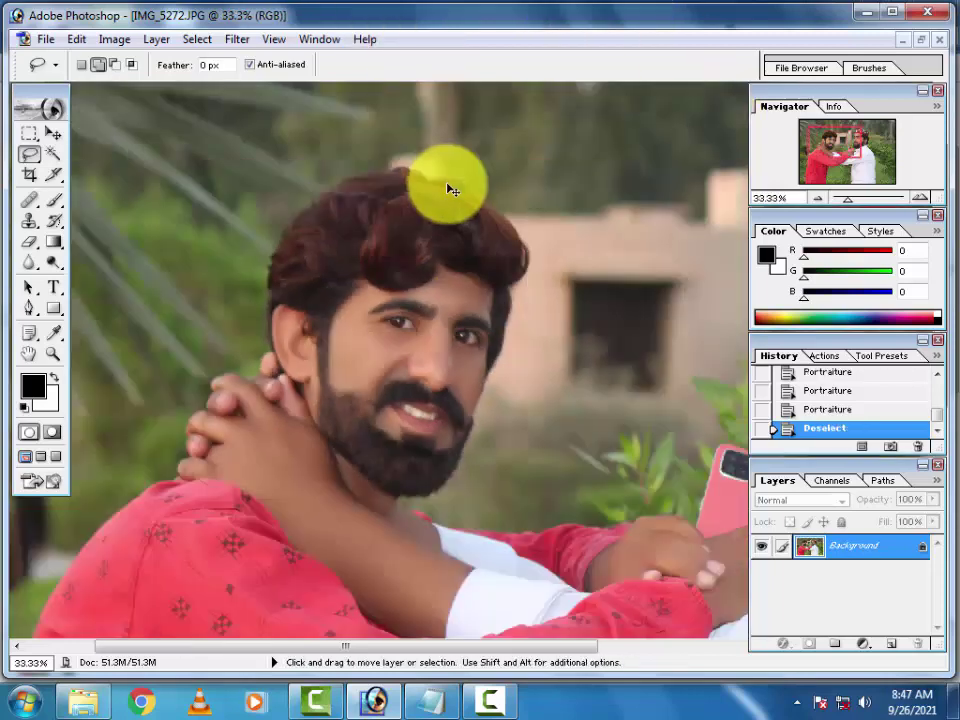
{"action": "key", "text": "ctrl+minus"}
{"action": "key", "text": "ctrl+minus"}
{"action": "key", "text": "ctrl+0"}
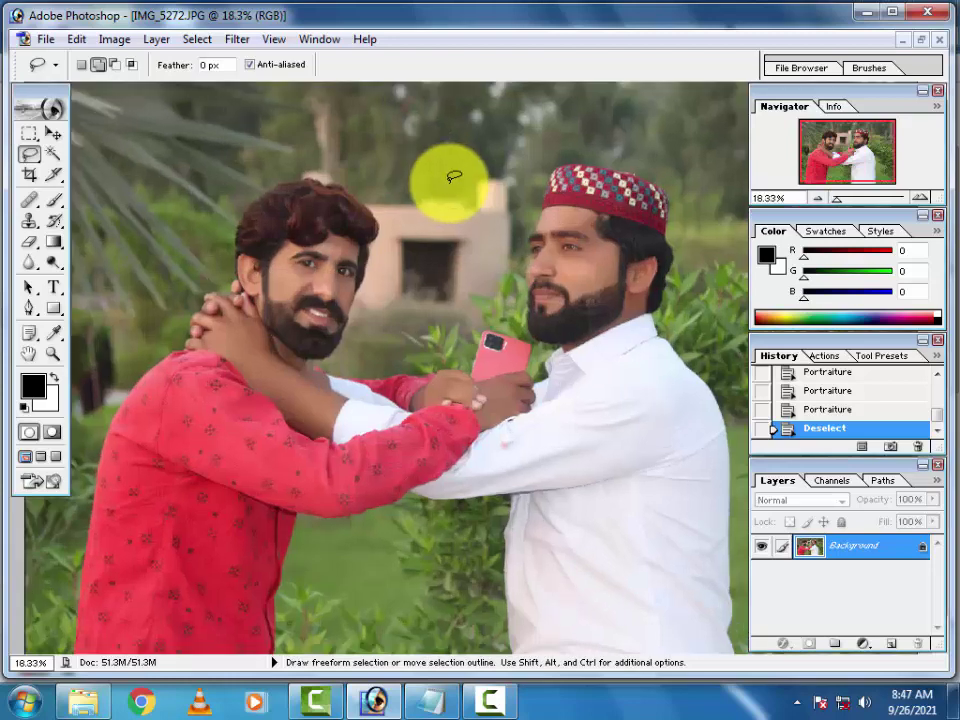
{"action": "key", "text": "ctrl+minus"}
{"action": "key", "text": "ctrl+j"}
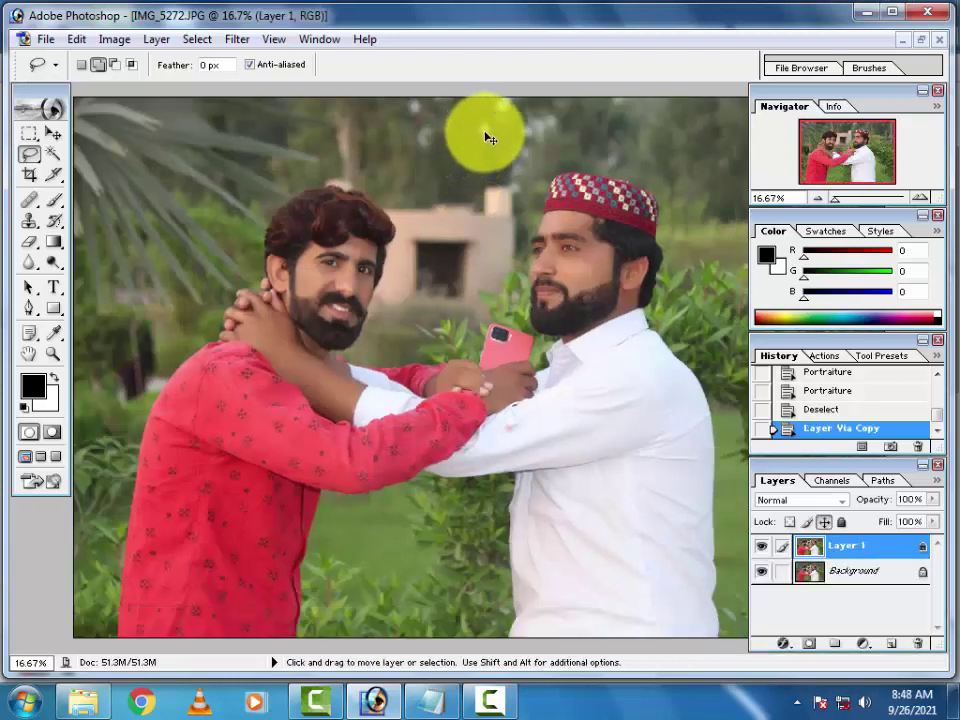
{"action": "key", "text": "ctrl+minus"}
{"action": "key", "text": "ctrl+minus"}
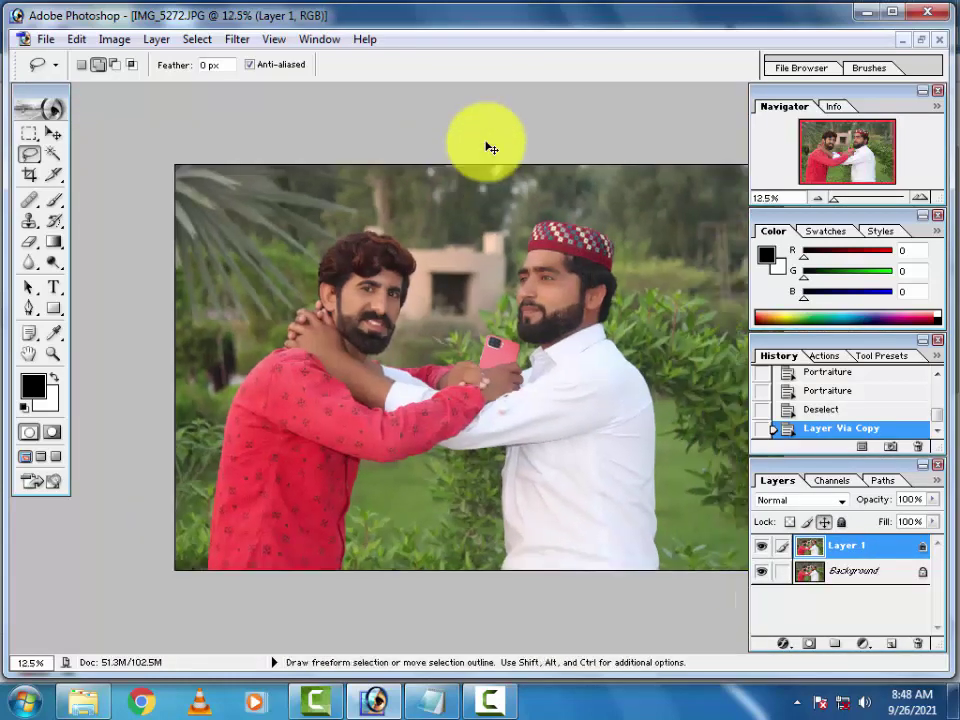
{"action": "key", "text": "ctrl+minus"}
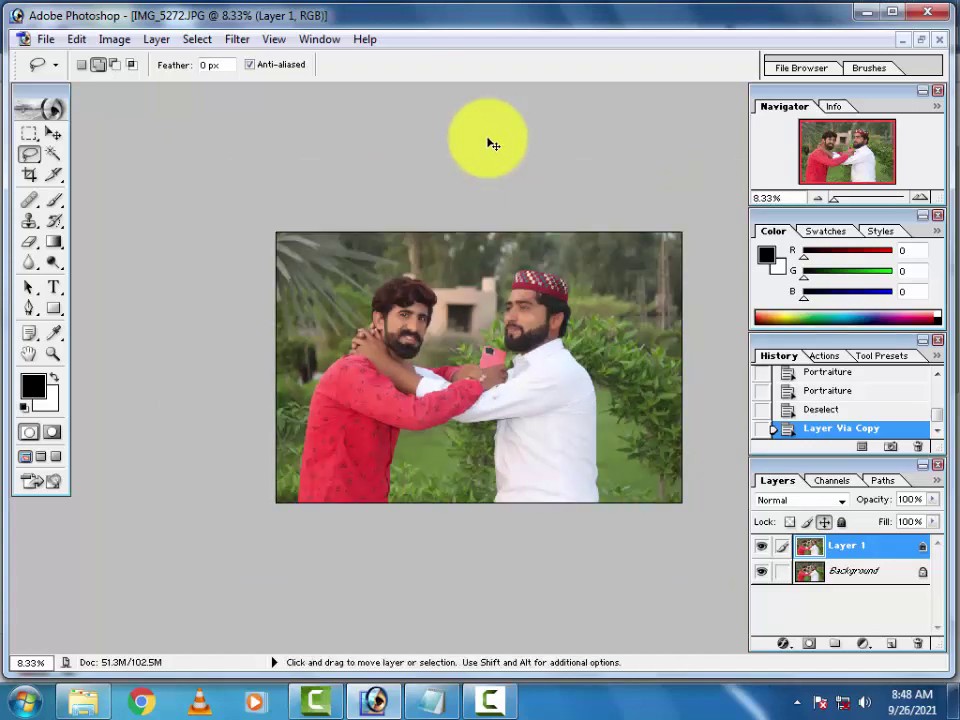
{"action": "key", "text": "ctrl+u"}
Step: Set the Yellows range to Hue +27, Saturation +62 and Lightness +14
{"action": "mouse_move", "coordinate": [521, 246]}
{"action": "left_mouse_down"}
{"action": "mouse_move", "coordinate": [645, 509]}
{"action": "mouse_move", "coordinate": [689, 509]}
{"action": "left_mouse_up"}
{"action": "left_click", "coordinate": [545, 525]}
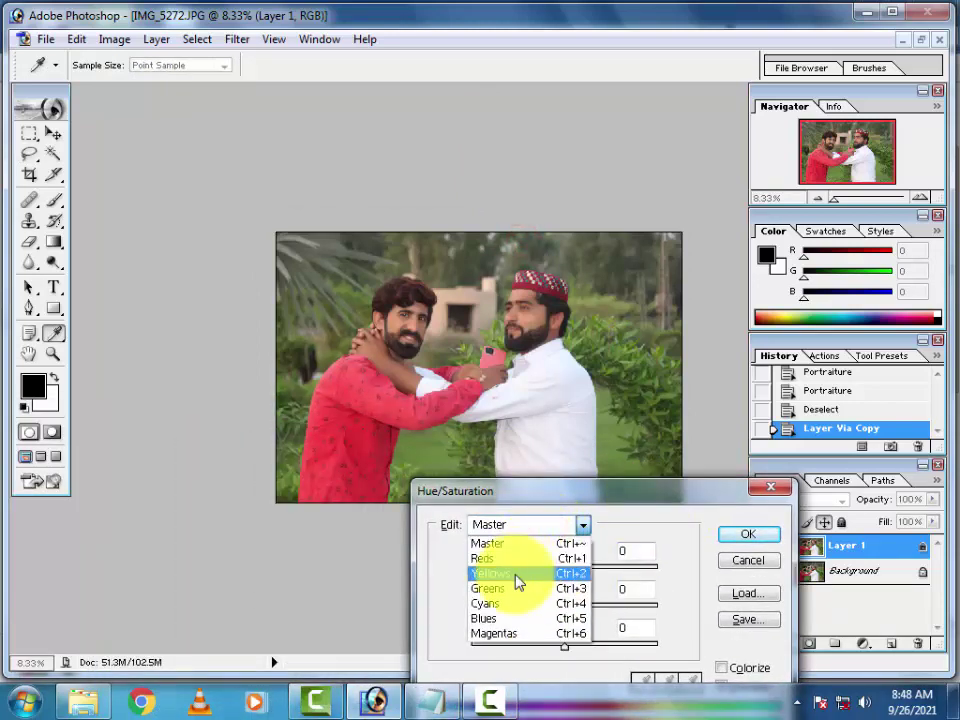
{"action": "left_click", "coordinate": [495, 577]}
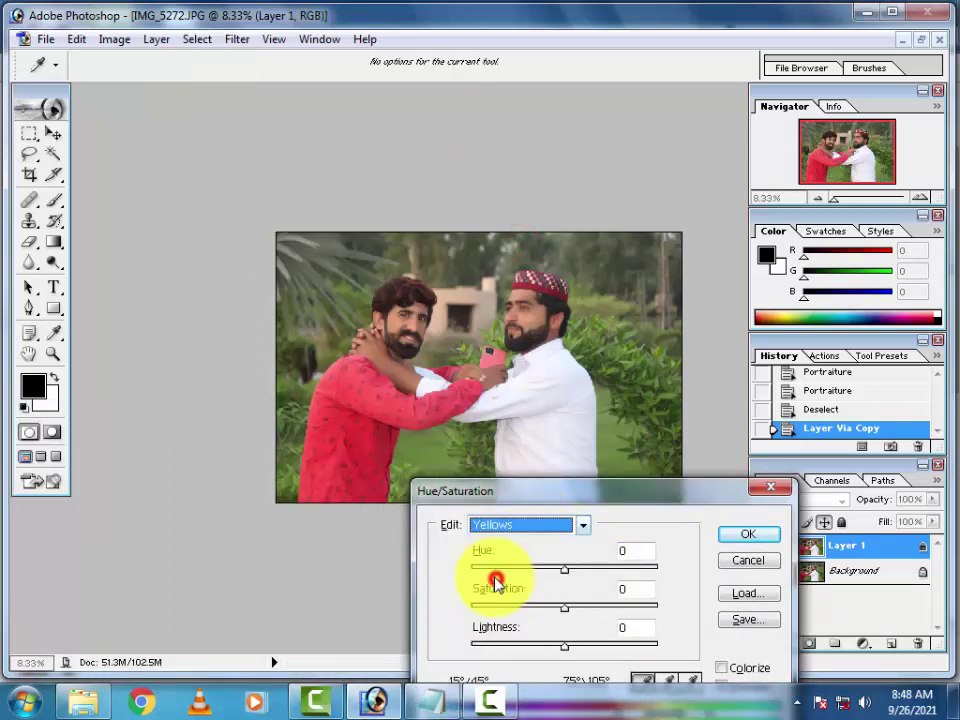
{"action": "left_click_drag", "start_coordinate": [566, 572], "coordinate": [558, 572]}
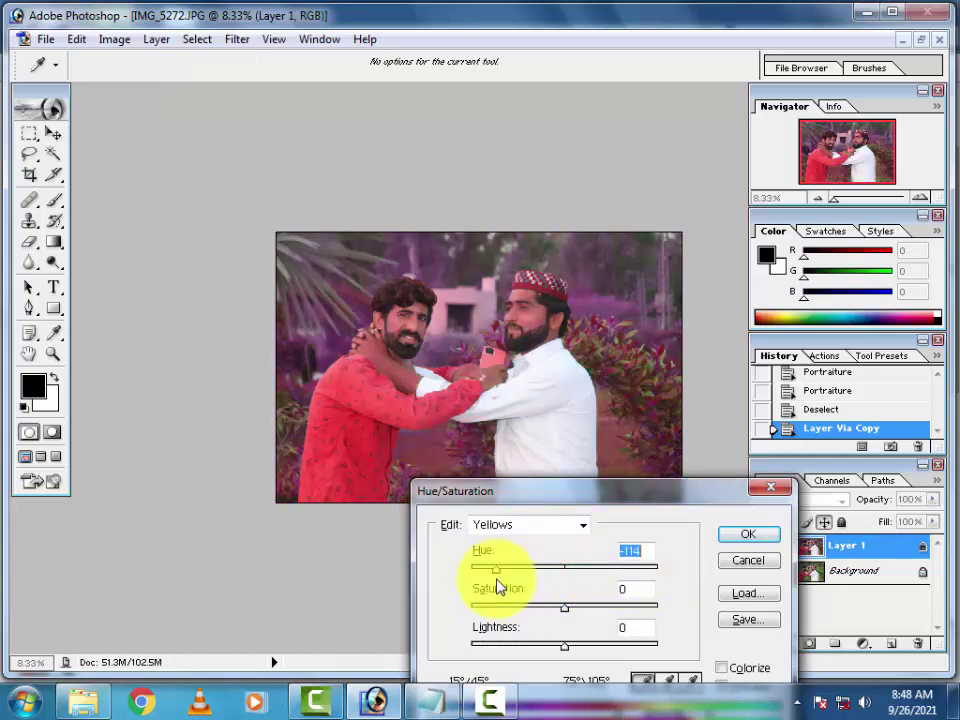
{"action": "left_click_drag", "start_coordinate": [560, 512], "coordinate": [772, 240]}
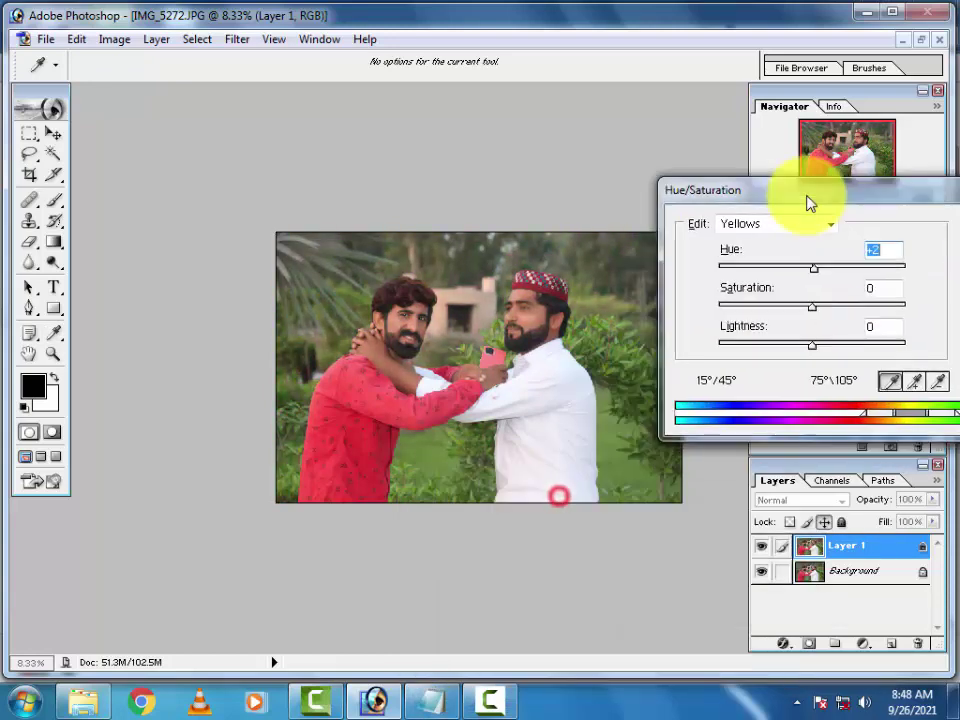
{"action": "left_click_drag", "start_coordinate": [764, 336], "coordinate": [713, 342]}
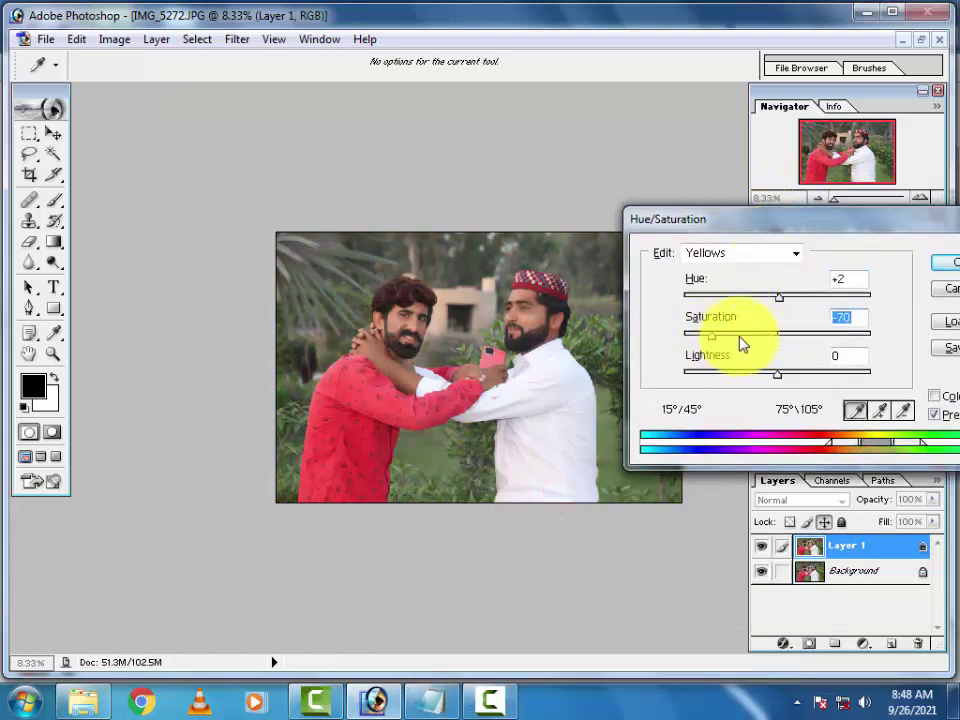
{"action": "mouse_move", "coordinate": [824, 338]}
{"action": "left_mouse_down"}
{"action": "mouse_move", "coordinate": [857, 338]}
{"action": "mouse_move", "coordinate": [840, 342]}
{"action": "left_mouse_up"}
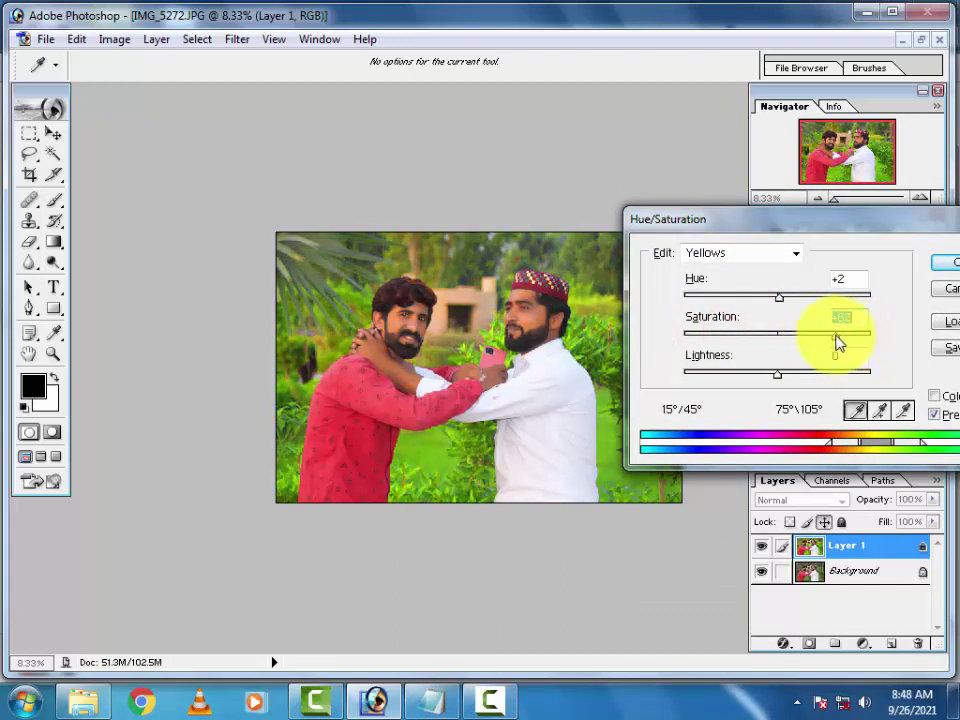
{"action": "mouse_move", "coordinate": [779, 296]}
{"action": "left_mouse_down"}
{"action": "mouse_move", "coordinate": [750, 306]}
{"action": "mouse_move", "coordinate": [806, 310]}
{"action": "left_mouse_up"}
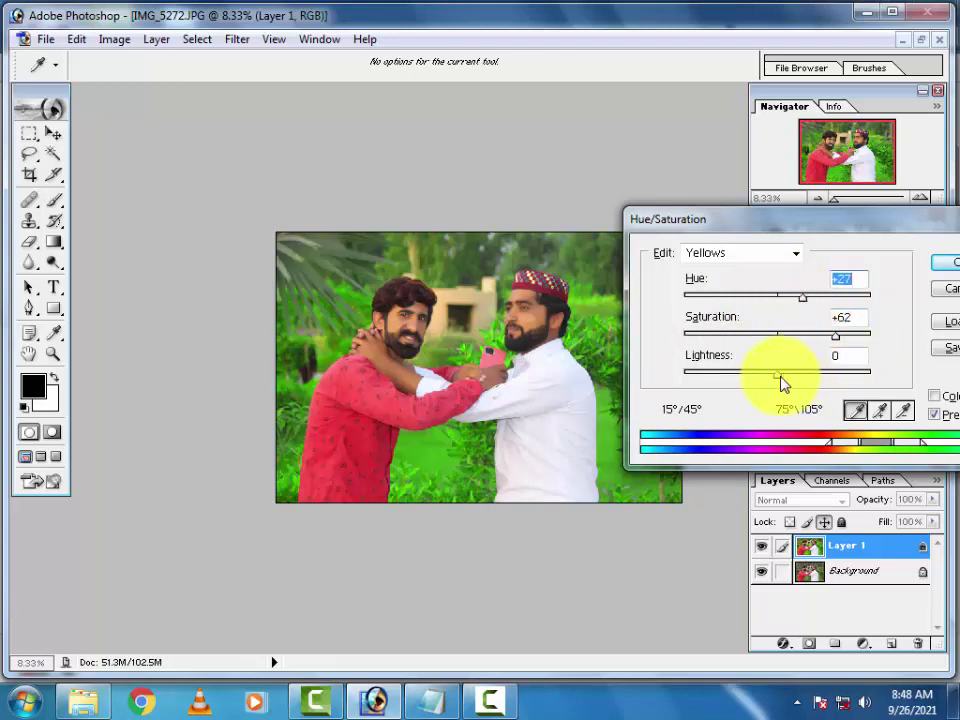
{"action": "left_click_drag", "start_coordinate": [782, 376], "coordinate": [858, 378]}
{"action": "mouse_move", "coordinate": [775, 386]}
{"action": "left_mouse_down"}
{"action": "mouse_move", "coordinate": [744, 386]}
{"action": "mouse_move", "coordinate": [838, 372]}
{"action": "left_mouse_up"}
{"action": "left_click_drag", "start_coordinate": [769, 376], "coordinate": [779, 376]}
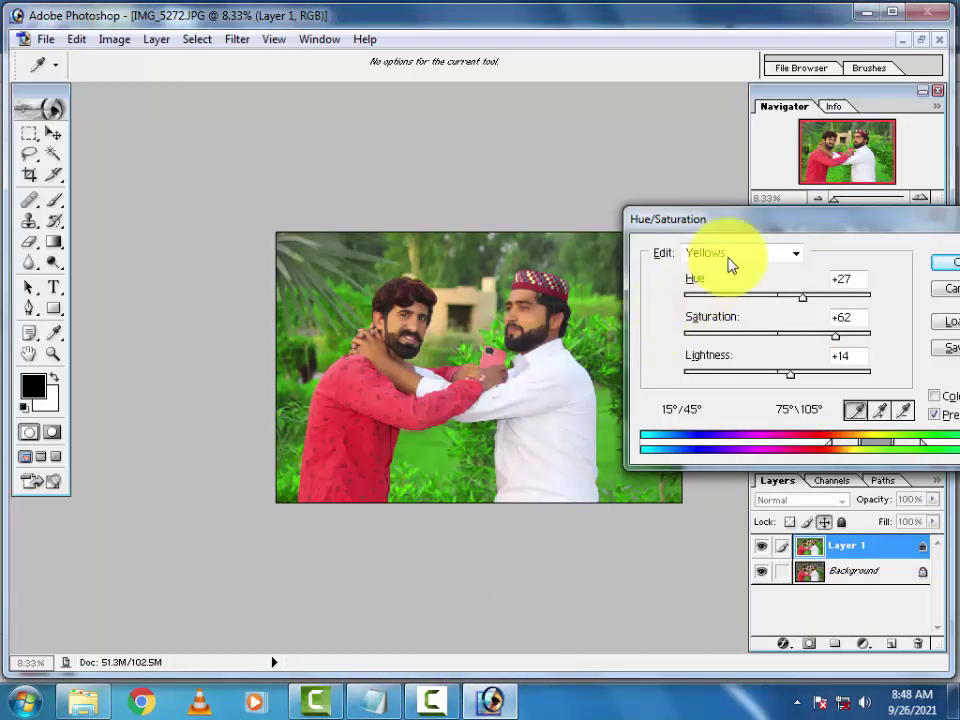
{"action": "left_click", "coordinate": [730, 258]}
Step: Shift Greens to Hue +3, Saturation +23, and Cyans hue to -180
{"action": "left_click", "coordinate": [712, 320]}
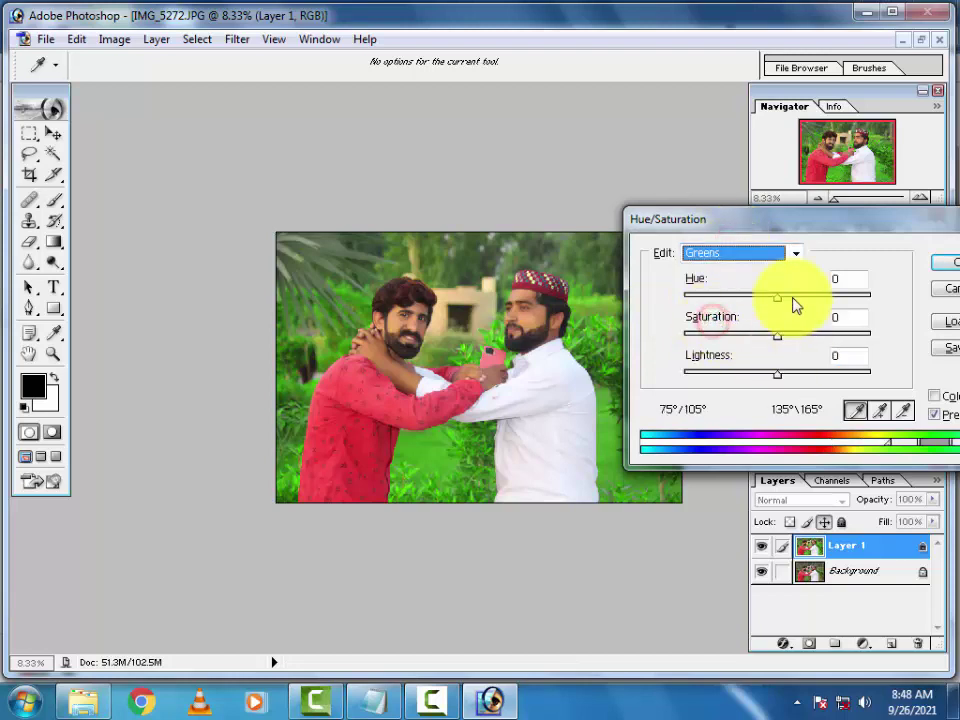
{"action": "mouse_move", "coordinate": [791, 298]}
{"action": "left_mouse_down"}
{"action": "mouse_move", "coordinate": [700, 300]}
{"action": "mouse_move", "coordinate": [782, 308]}
{"action": "mouse_move", "coordinate": [706, 354]}
{"action": "left_mouse_up"}
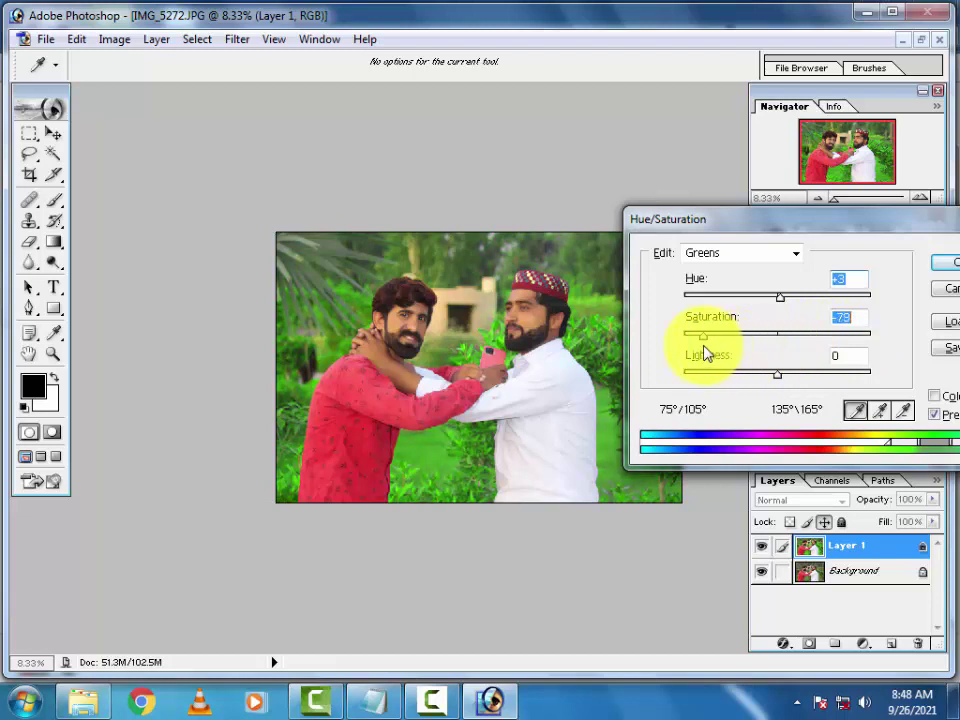
{"action": "left_click_drag", "start_coordinate": [798, 378], "coordinate": [836, 375]}
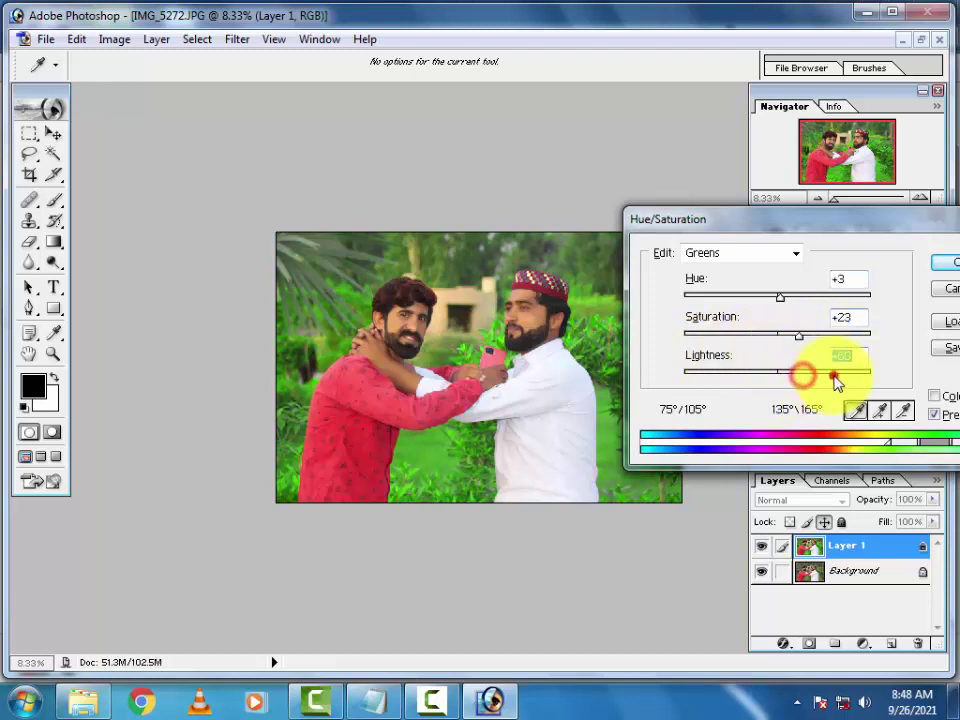
{"action": "left_click", "coordinate": [750, 252]}
{"action": "left_click", "coordinate": [735, 340]}
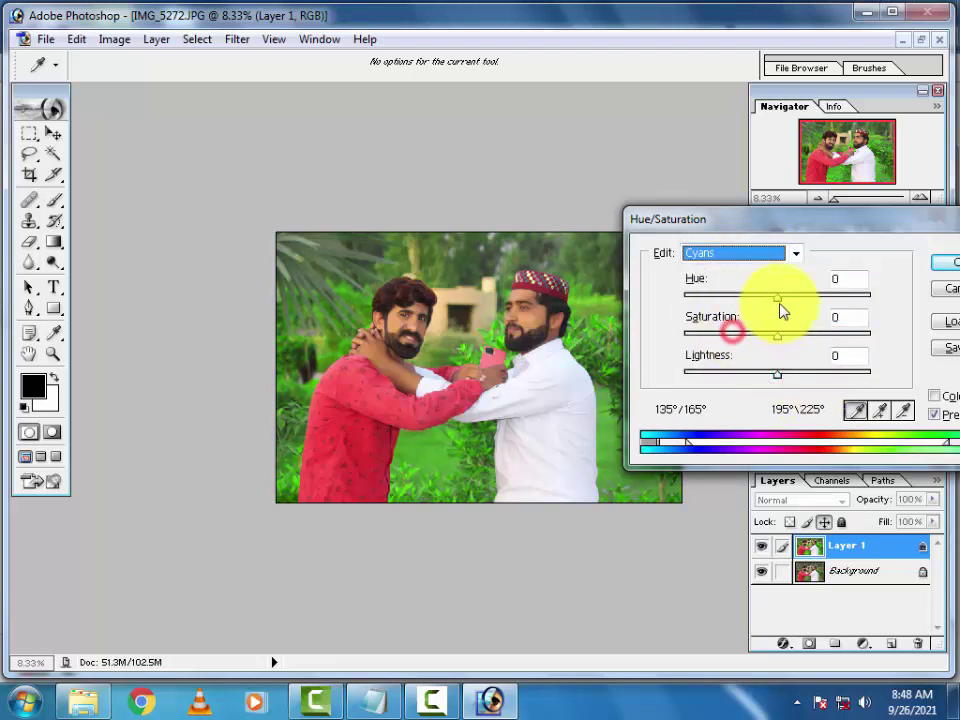
{"action": "left_click_drag", "start_coordinate": [776, 294], "coordinate": [677, 298]}
Step: Return to Yellows and raise its lightness to +16
{"action": "left_click", "coordinate": [746, 254]}
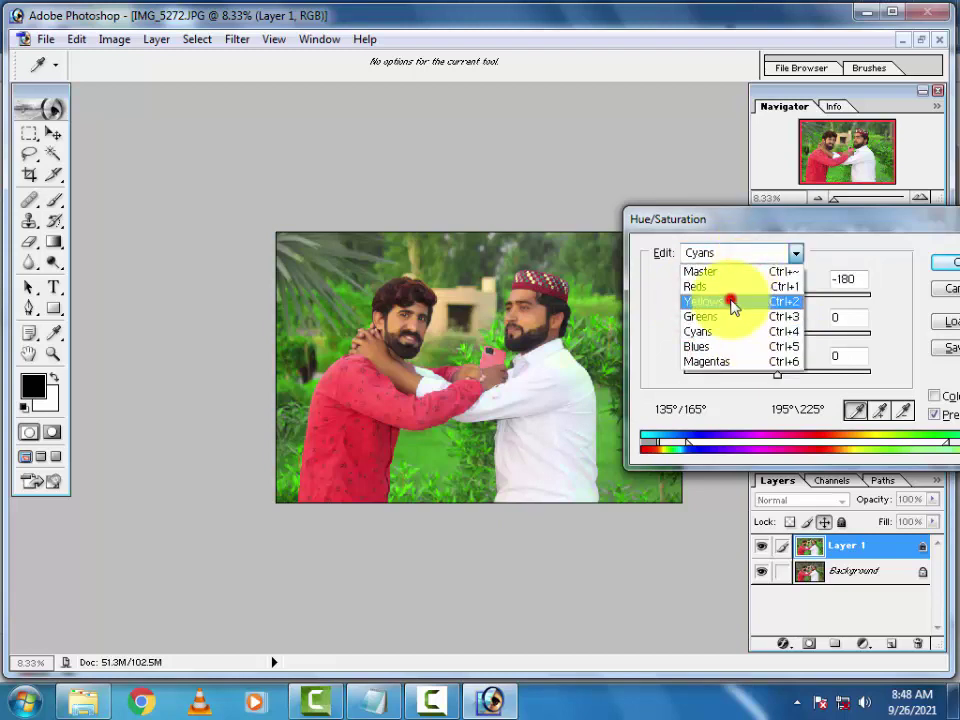
{"action": "left_click", "coordinate": [725, 301]}
{"action": "mouse_move", "coordinate": [742, 372]}
{"action": "left_mouse_down"}
{"action": "mouse_move", "coordinate": [720, 375]}
{"action": "mouse_move", "coordinate": [816, 379]}
{"action": "mouse_move", "coordinate": [795, 376]}
{"action": "left_mouse_up"}
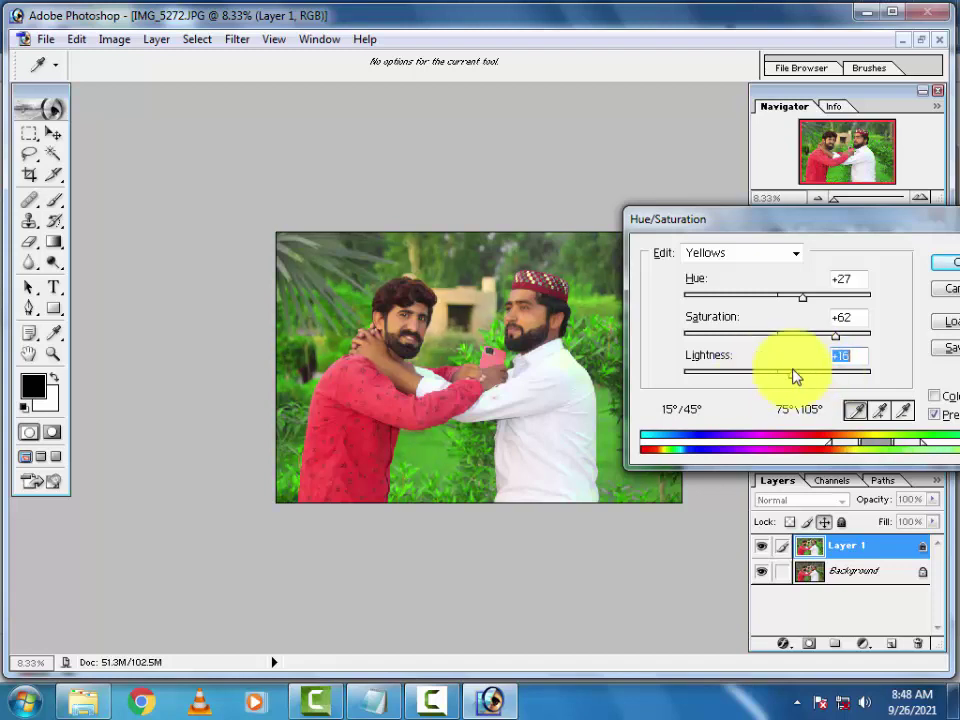
Step: Drop the Yellows saturation to -100, draining the foliage to grey
{"action": "left_click", "coordinate": [724, 348]}
{"action": "left_click_drag", "start_coordinate": [714, 344], "coordinate": [650, 345]}
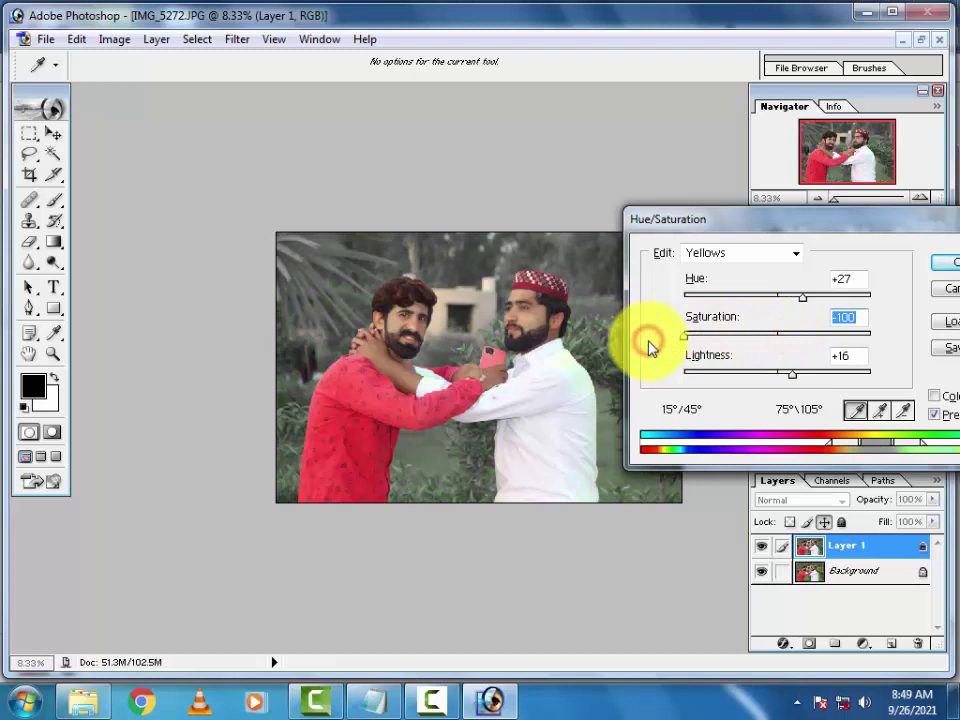
{"action": "left_click_drag", "start_coordinate": [703, 297], "coordinate": [932, 290]}
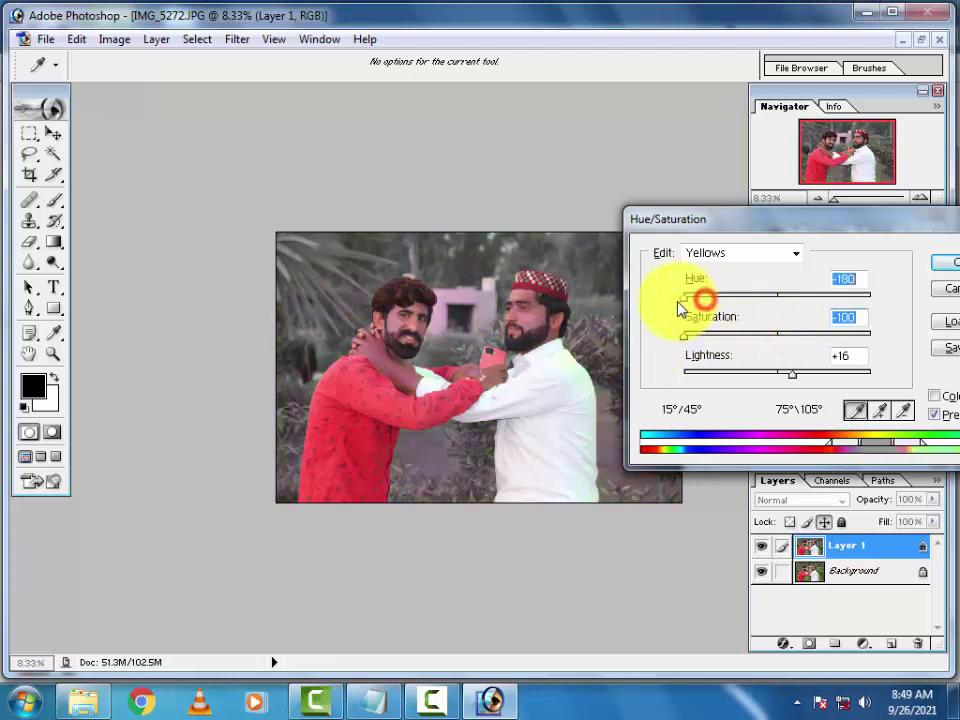
{"action": "left_click", "coordinate": [846, 297]}
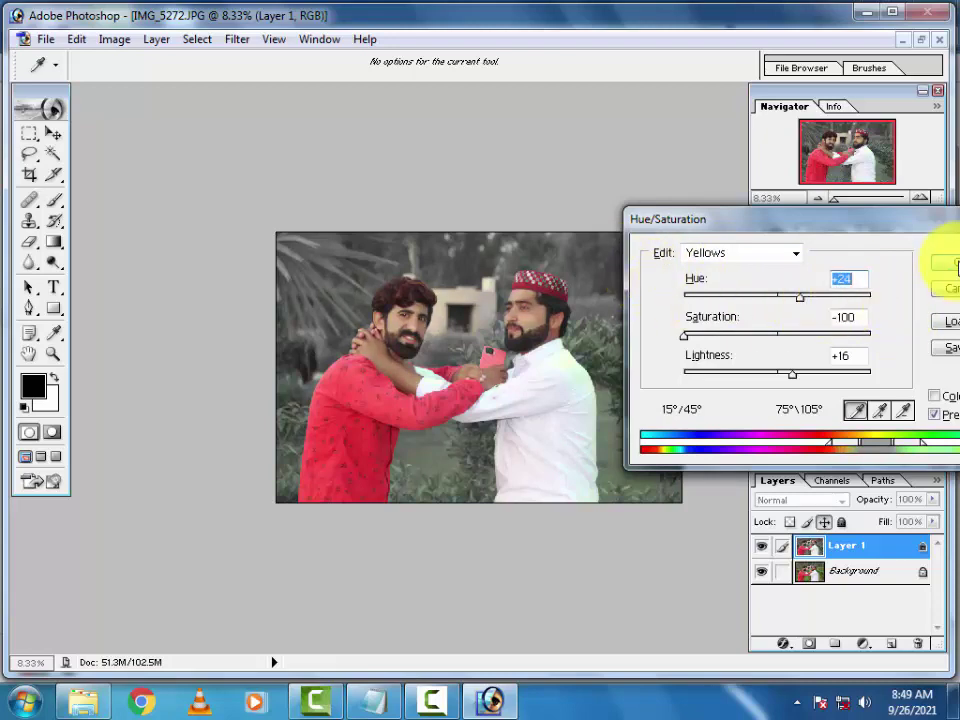
Step: Zoom in on the faces and fine-tune the Yellows hue to about -2
{"action": "key", "text": "ctrl+plus"}
{"action": "key", "text": "ctrl+plus"}
{"action": "key", "text": "ctrl+plus"}
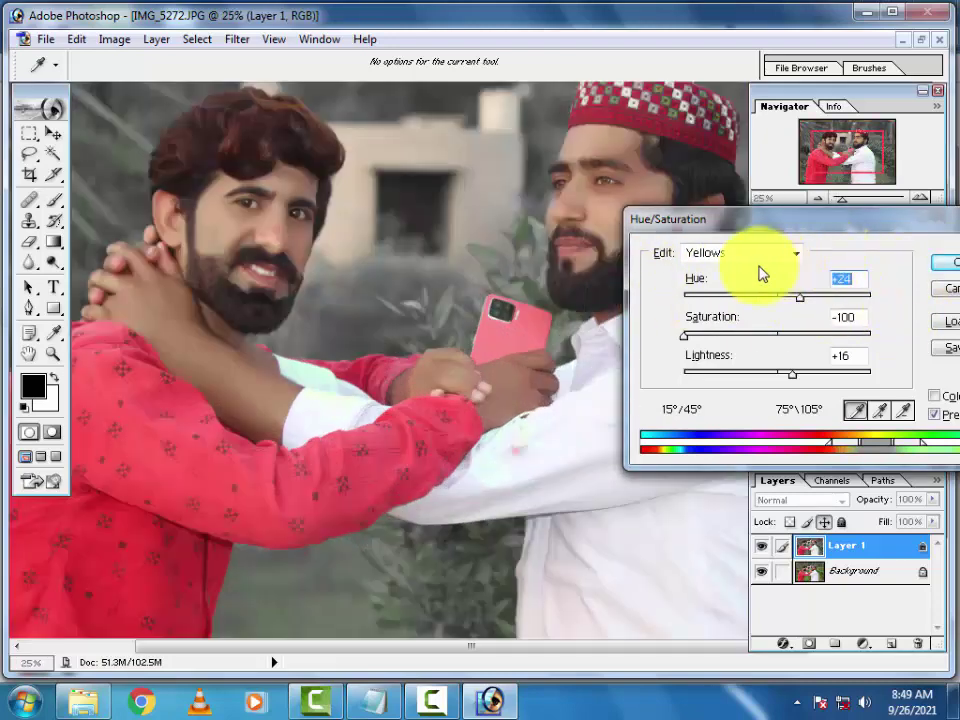
{"action": "key", "text": "ctrl+plus"}
{"action": "left_click_drag", "start_coordinate": [484, 216], "coordinate": [570, 381]}
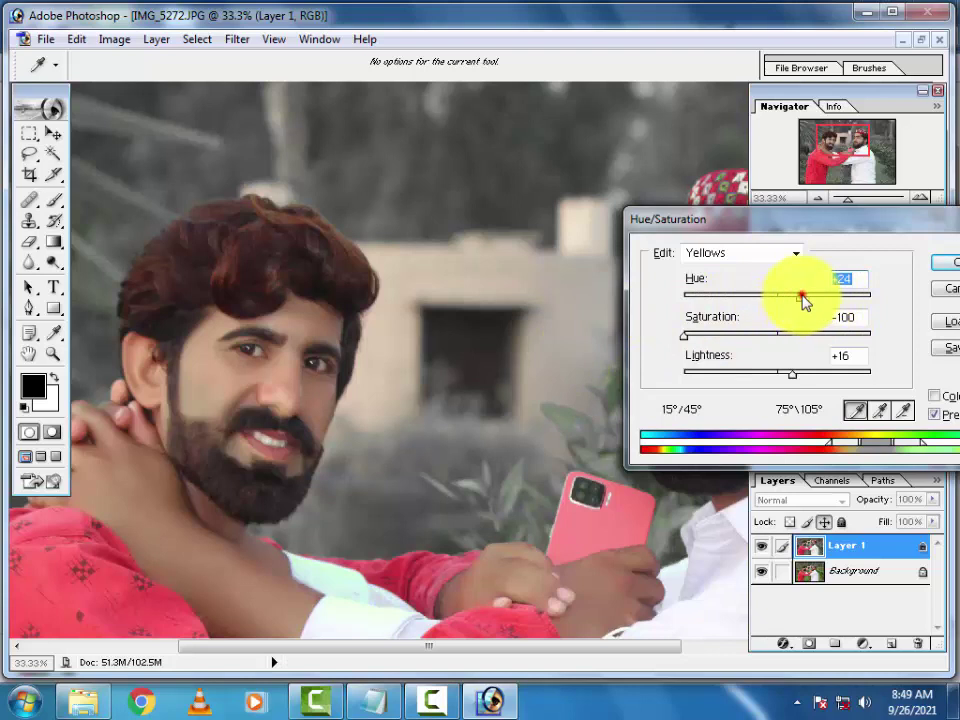
{"action": "mouse_move", "coordinate": [805, 300]}
{"action": "left_mouse_down"}
{"action": "mouse_move", "coordinate": [783, 308]}
{"action": "mouse_move", "coordinate": [829, 310]}
{"action": "mouse_move", "coordinate": [754, 317]}
{"action": "mouse_move", "coordinate": [762, 318]}
{"action": "left_mouse_up"}
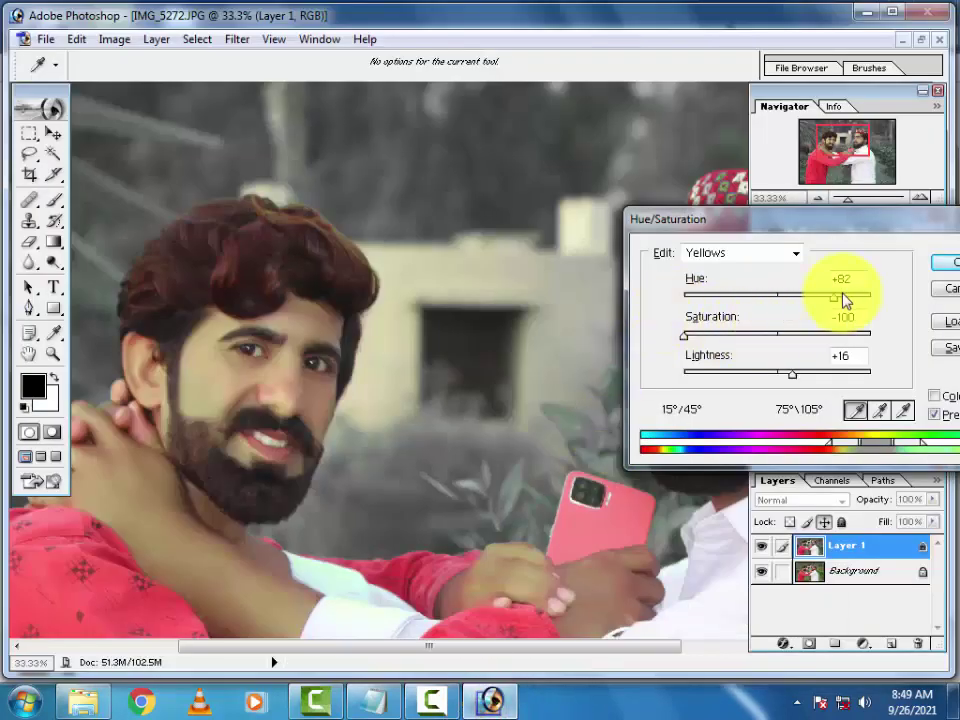
{"action": "left_click_drag", "start_coordinate": [843, 300], "coordinate": [796, 300]}
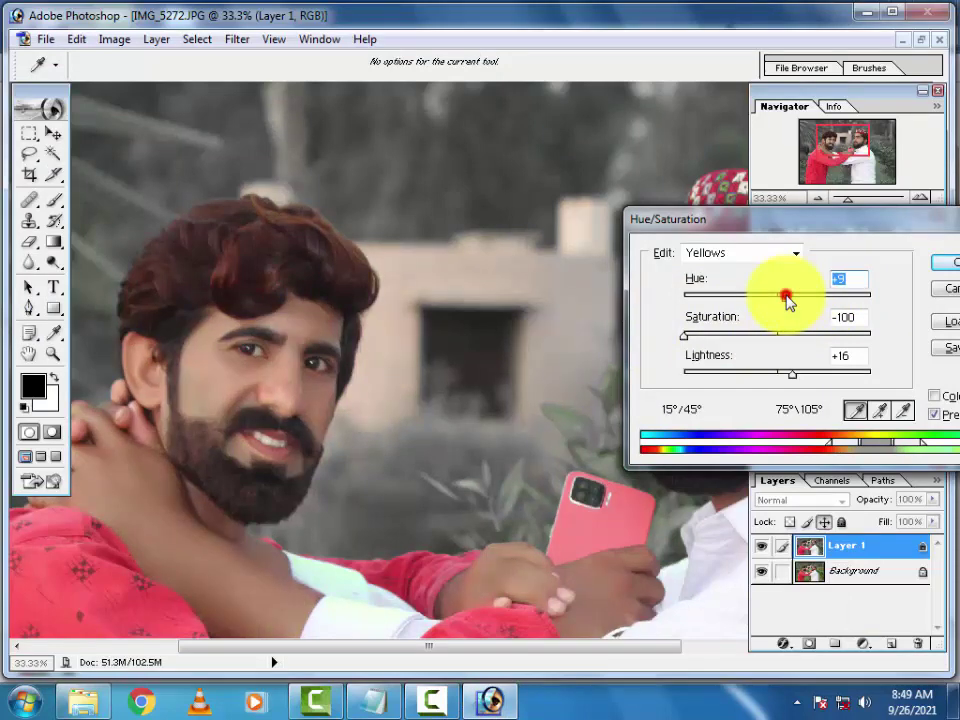
Step: Commit the Hue/Saturation change to Layer 1 and view the whole photo
{"action": "left_click", "coordinate": [947, 261]}
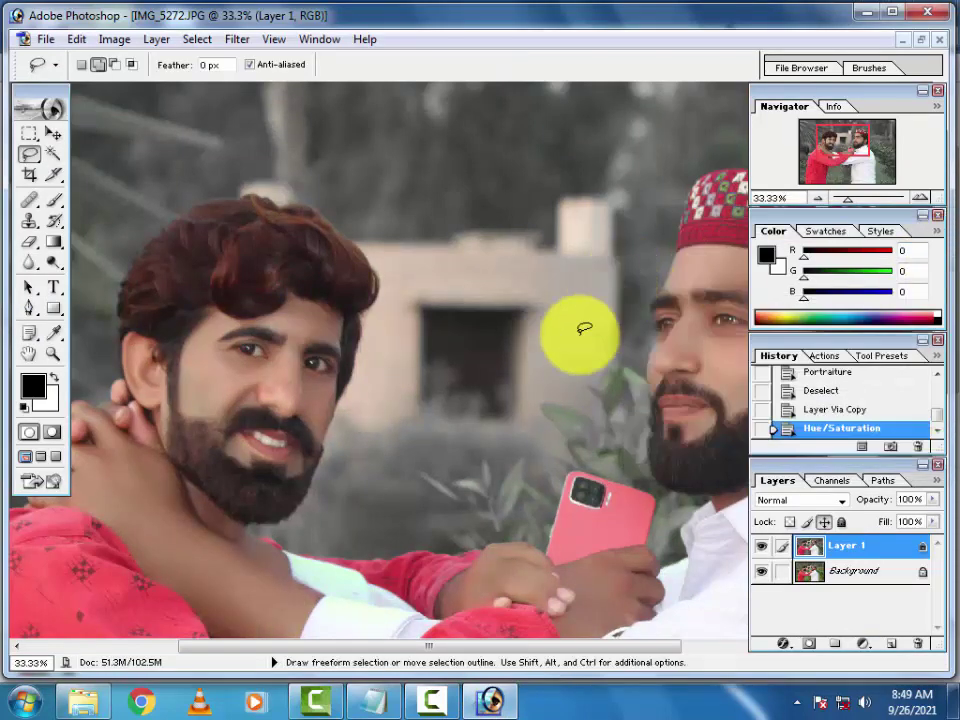
{"action": "key", "text": "ctrl+minus"}
{"action": "key", "text": "ctrl+minus"}
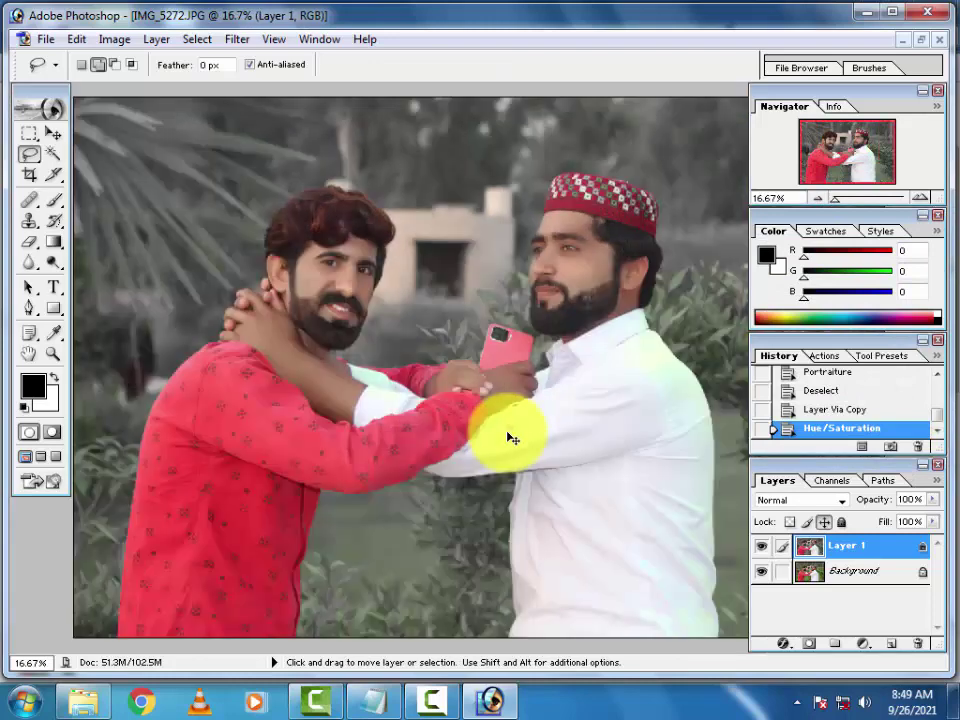
{"action": "key", "text": "ctrl+minus"}
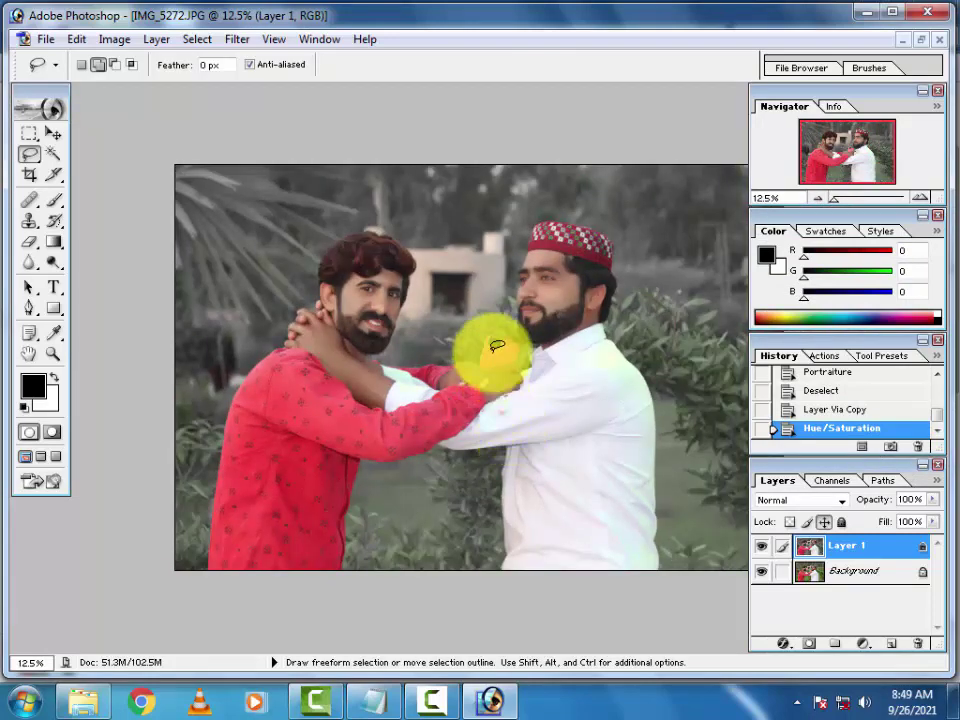
{"action": "scroll", "coordinate": [497, 347], "scroll_direction": "down", "scroll_amount": 1}
{"action": "scroll", "coordinate": [478, 279], "scroll_direction": "up", "scroll_amount": 1}
{"action": "scroll", "coordinate": [536, 317], "scroll_direction": "down", "scroll_amount": 1}
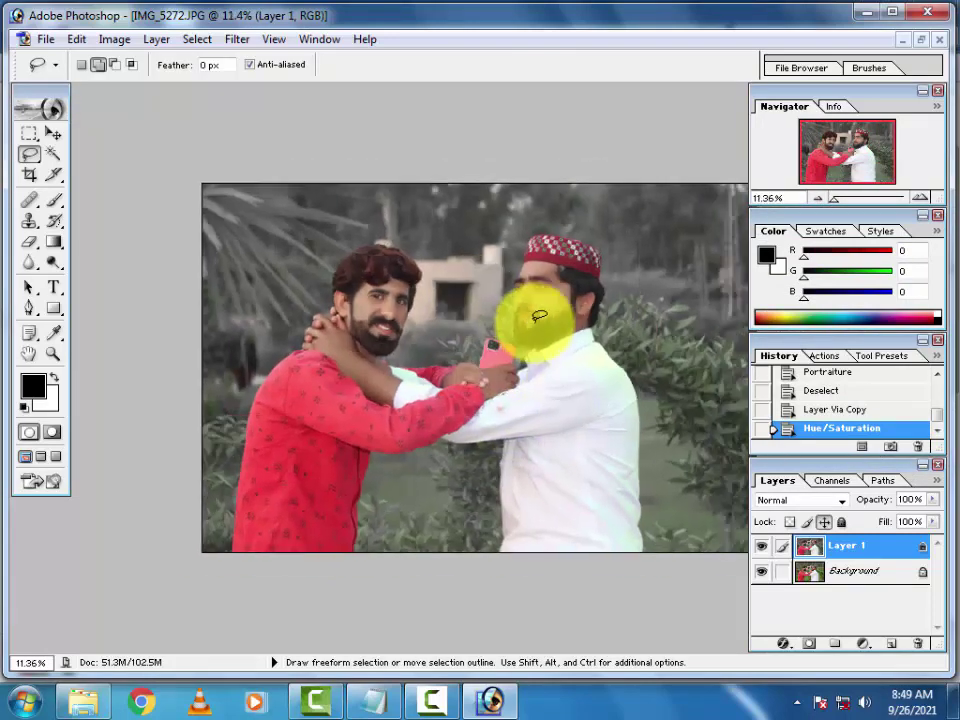
{"action": "scroll", "coordinate": [540, 341], "scroll_direction": "up", "scroll_amount": 2}
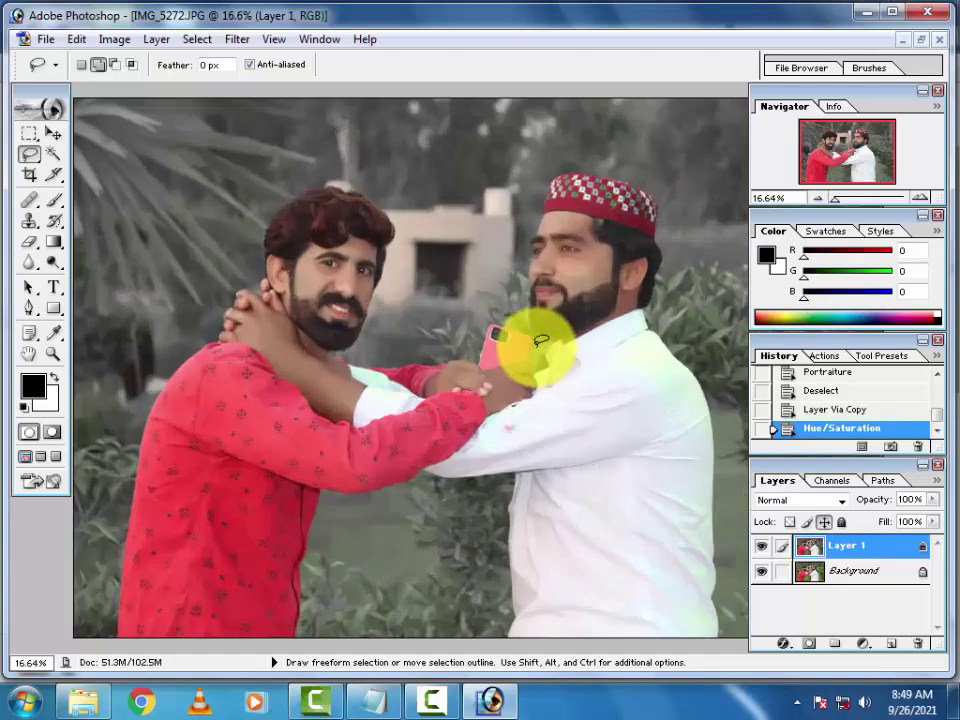
{"action": "left_click", "coordinate": [53, 133]}
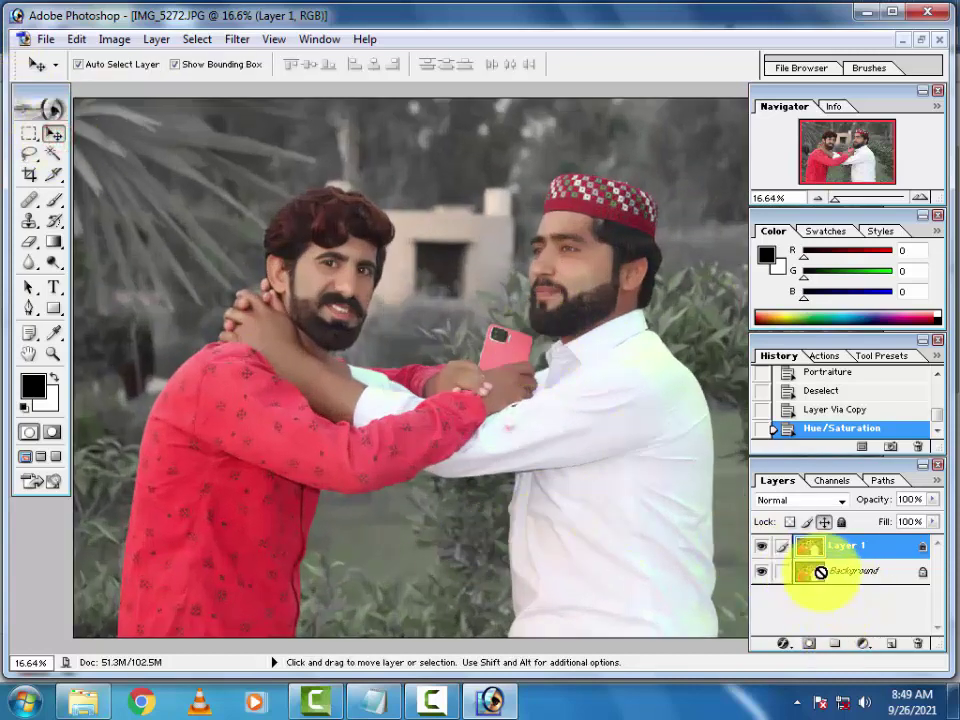
Step: Duplicate Layer 1 as Layer 1 copy and bow its Curves upward to lift the midtones
{"action": "key", "text": "ctrl+j"}
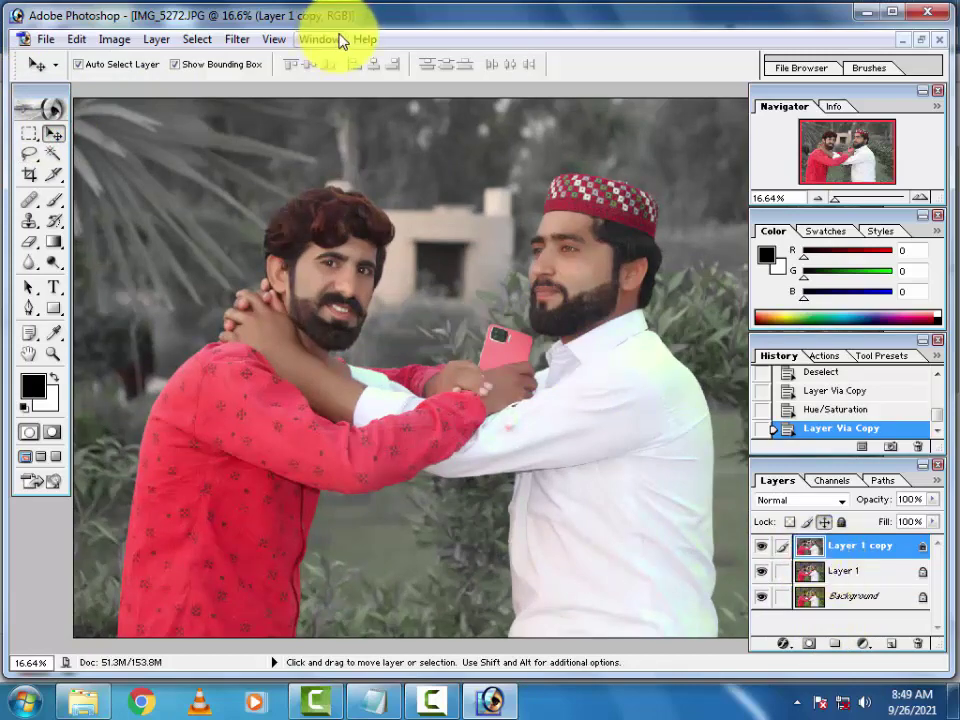
{"action": "left_click", "coordinate": [118, 40]}
{"action": "mouse_move", "coordinate": [157, 89]}
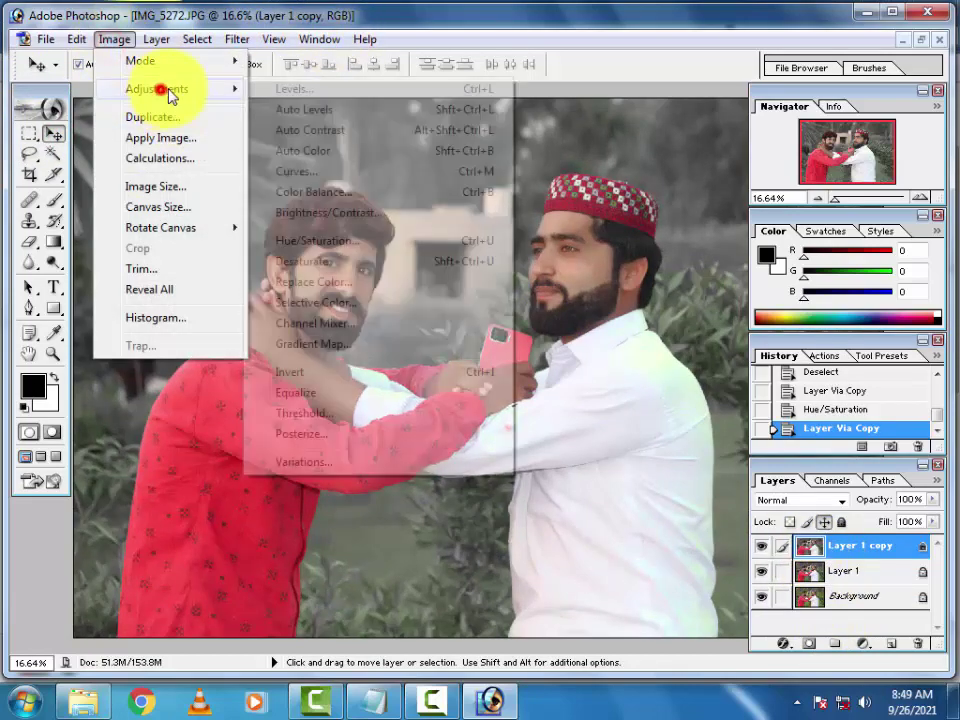
{"action": "left_click", "coordinate": [396, 171]}
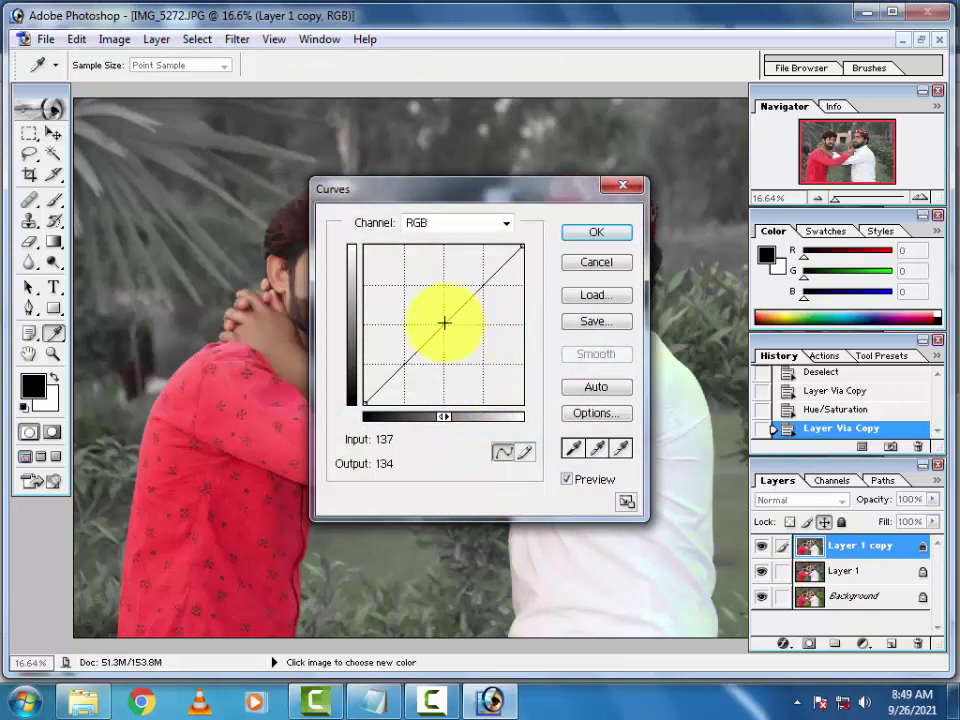
{"action": "left_click_drag", "start_coordinate": [444, 322], "coordinate": [433, 320]}
{"action": "left_click_drag", "start_coordinate": [440, 190], "coordinate": [523, 388]}
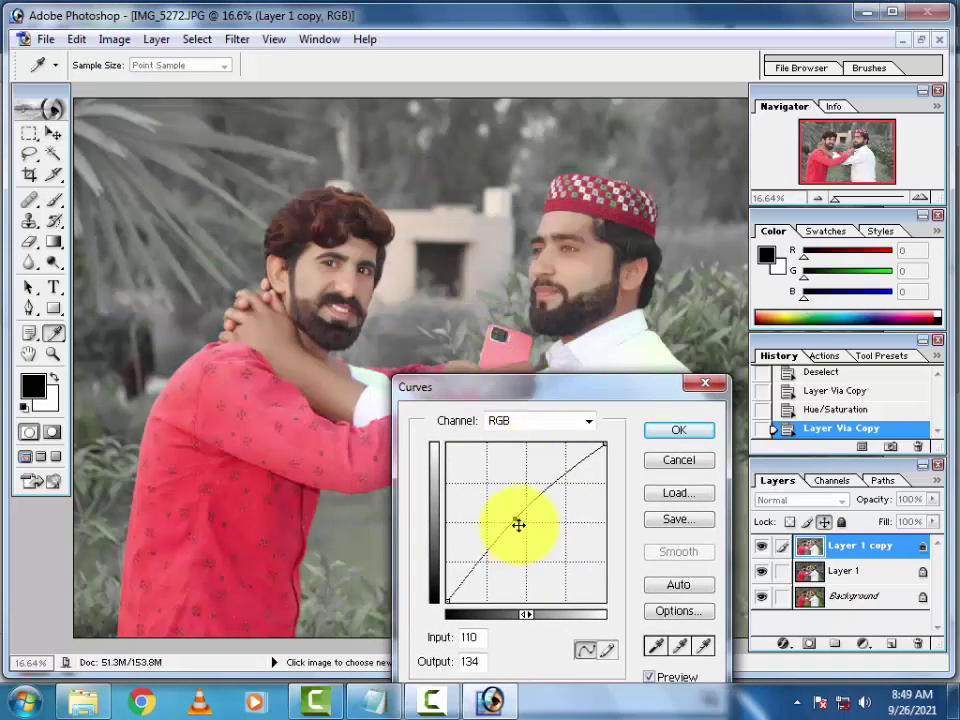
{"action": "mouse_move", "coordinate": [518, 524]}
{"action": "left_mouse_down"}
{"action": "mouse_move", "coordinate": [495, 513]}
{"action": "mouse_move", "coordinate": [515, 528]}
{"action": "mouse_move", "coordinate": [508, 513]}
{"action": "left_mouse_up"}
Step: Confirm the Curves brightening and add an empty Layer 2 on top
{"action": "left_click", "coordinate": [680, 430]}
{"action": "key", "text": "v"}
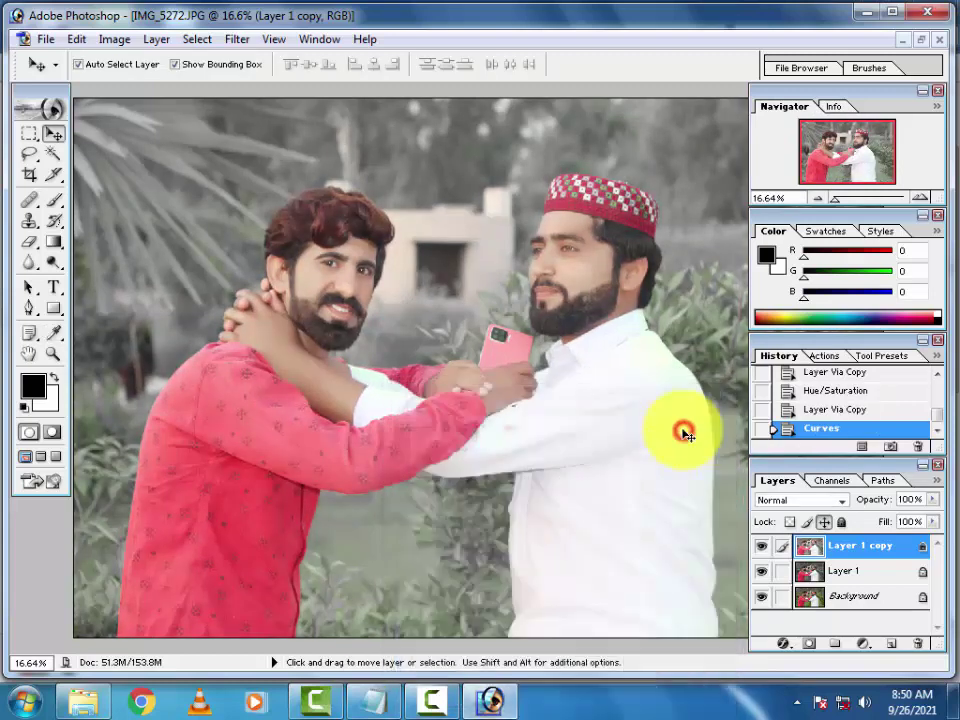
{"action": "scroll", "coordinate": [570, 311], "scroll_direction": "up", "scroll_amount": 1}
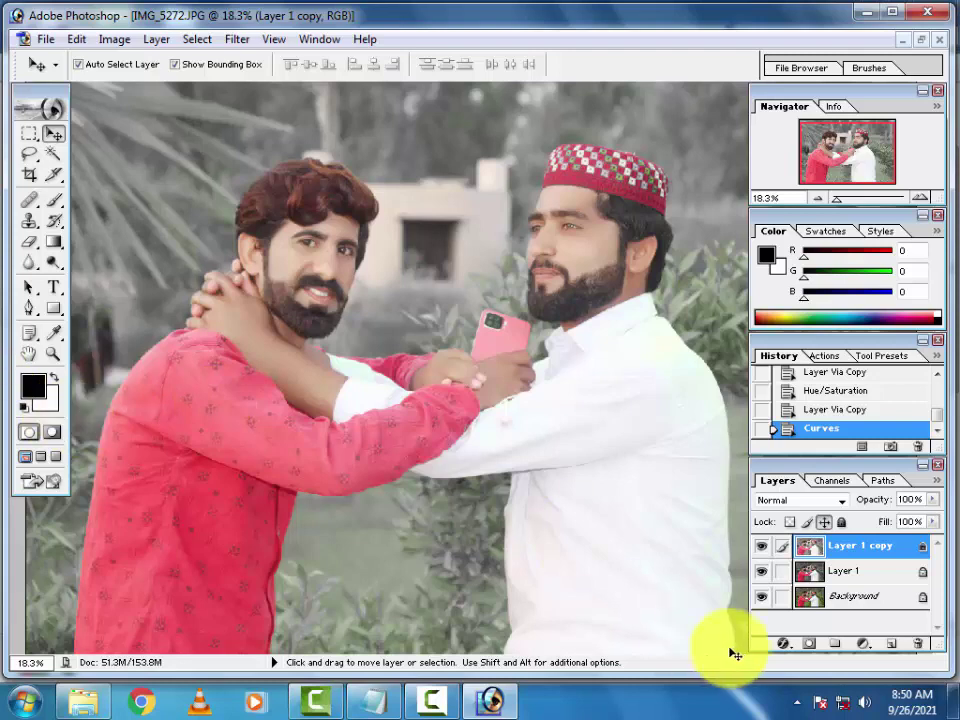
{"action": "left_click", "coordinate": [893, 643]}
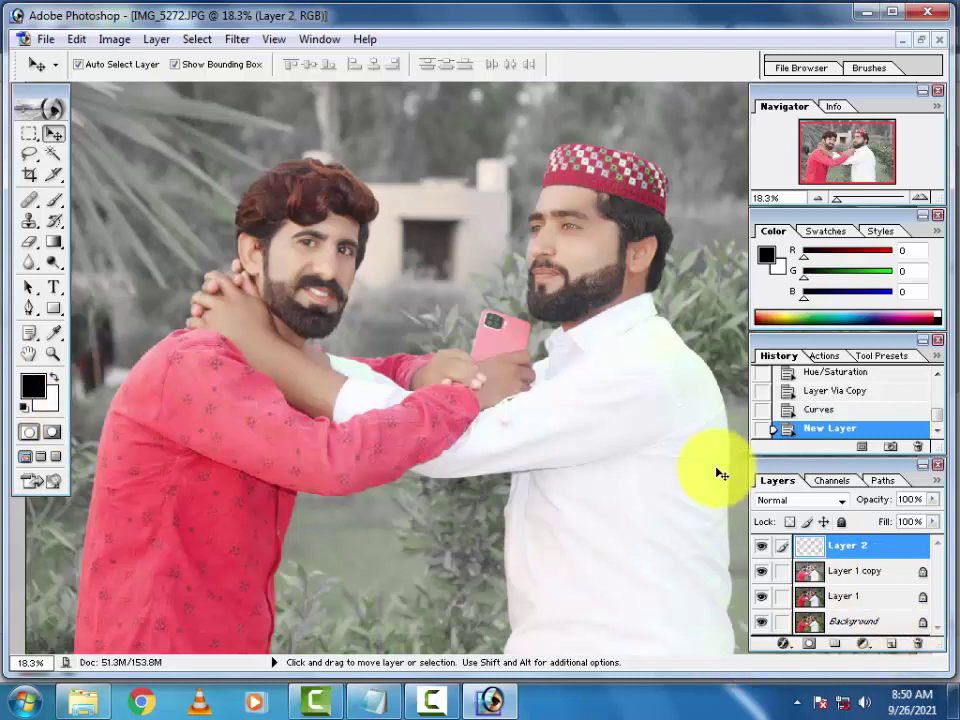
{"action": "scroll", "coordinate": [718, 476], "scroll_direction": "up", "scroll_amount": 1}
{"action": "scroll", "coordinate": [407, 381], "scroll_direction": "up", "scroll_amount": 1}
Step: Set the foreground colour to skin tone E6CAB3 sampled from the left man's face
{"action": "mouse_move", "coordinate": [407, 381]}
{"action": "left_mouse_down"}
{"action": "mouse_move", "coordinate": [461, 480]}
{"action": "mouse_move", "coordinate": [541, 444]}
{"action": "left_mouse_up"}
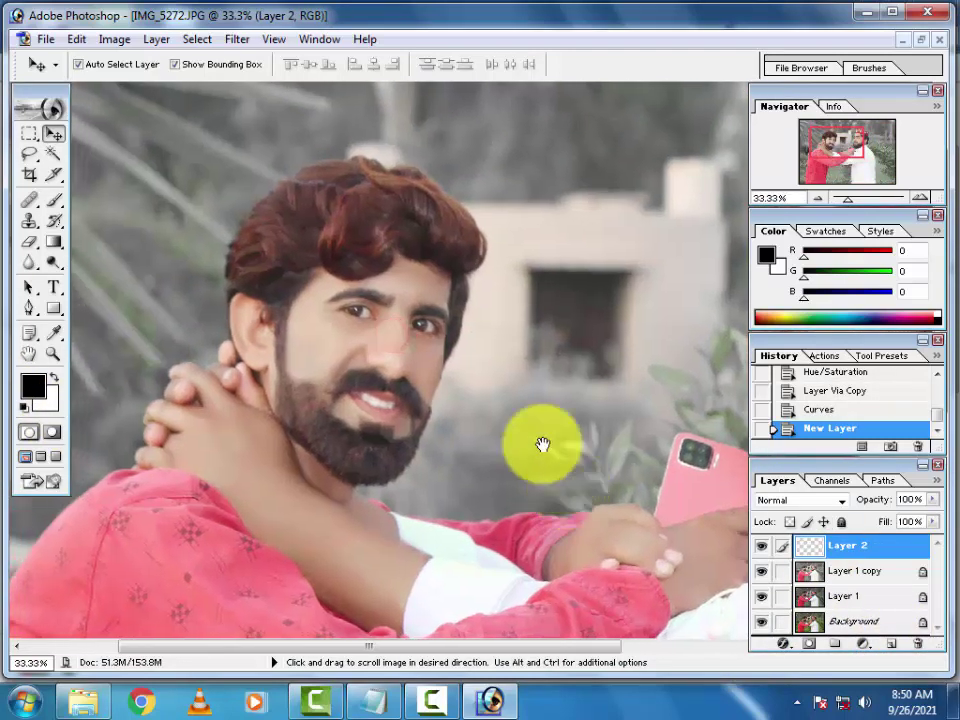
{"action": "left_click", "coordinate": [34, 385]}
{"action": "left_click_drag", "start_coordinate": [330, 197], "coordinate": [340, 388]}
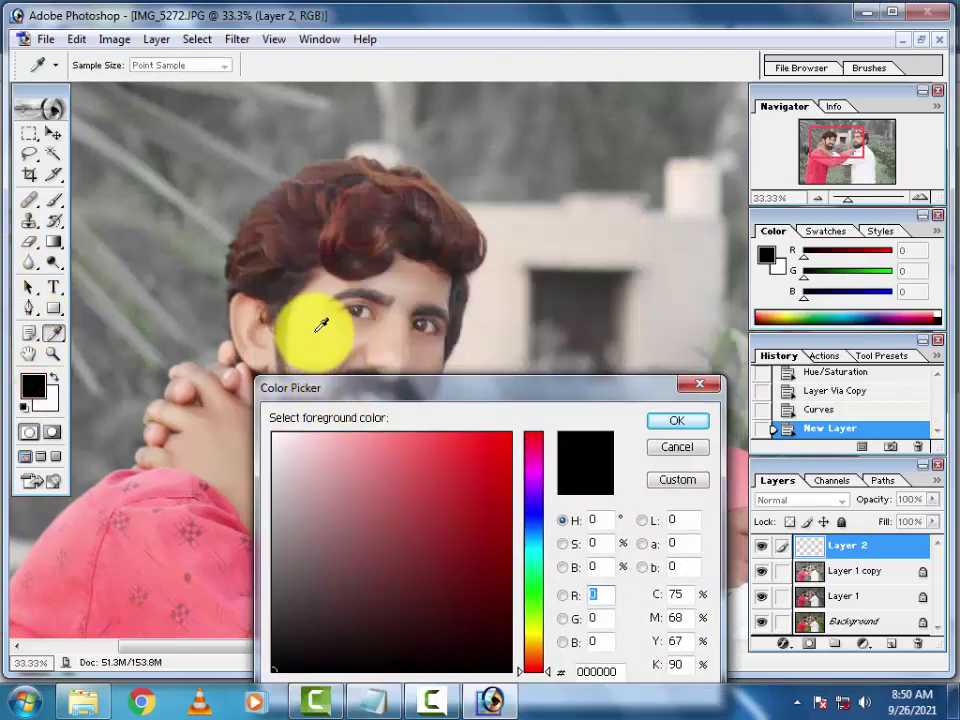
{"action": "left_click", "coordinate": [314, 330]}
{"action": "left_click", "coordinate": [311, 317]}
{"action": "left_click", "coordinate": [658, 422]}
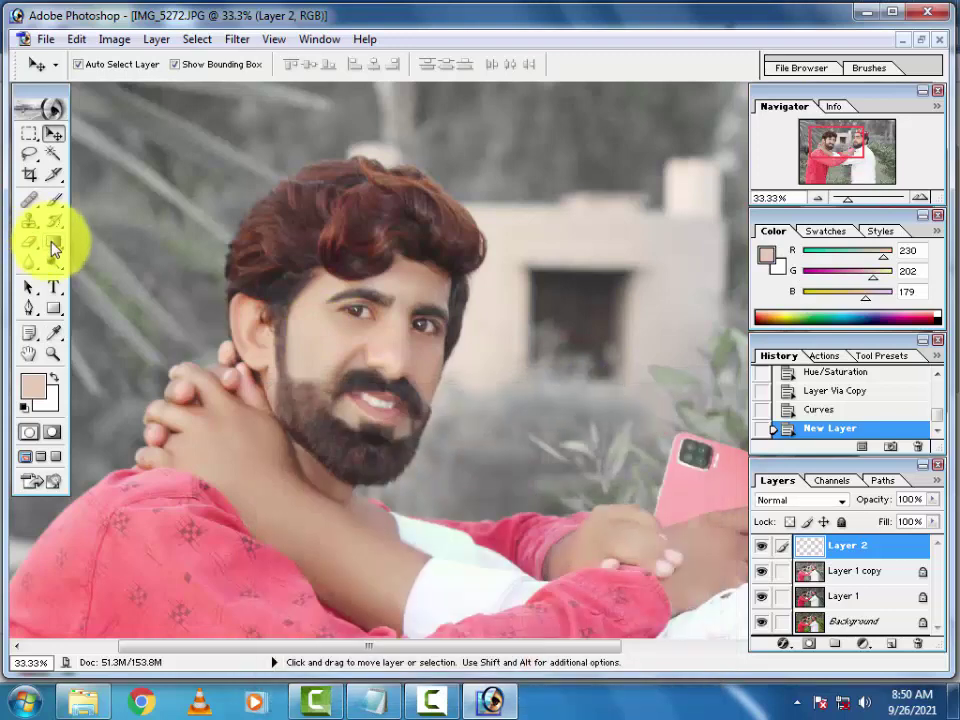
{"action": "key", "text": "ctrl+0"}
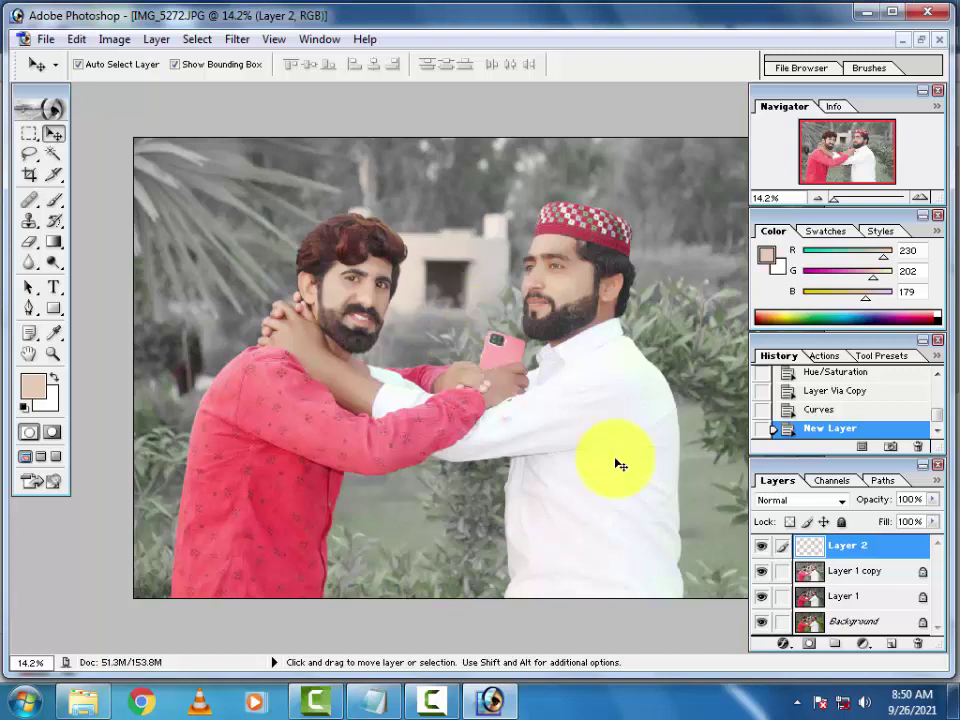
{"action": "key", "text": "ctrl+0"}
Step: Merge Layer 2 and Layer 1 copy into Layer 1, toggling its visibility to compare with Background
{"action": "key", "text": "ctrl+e"}
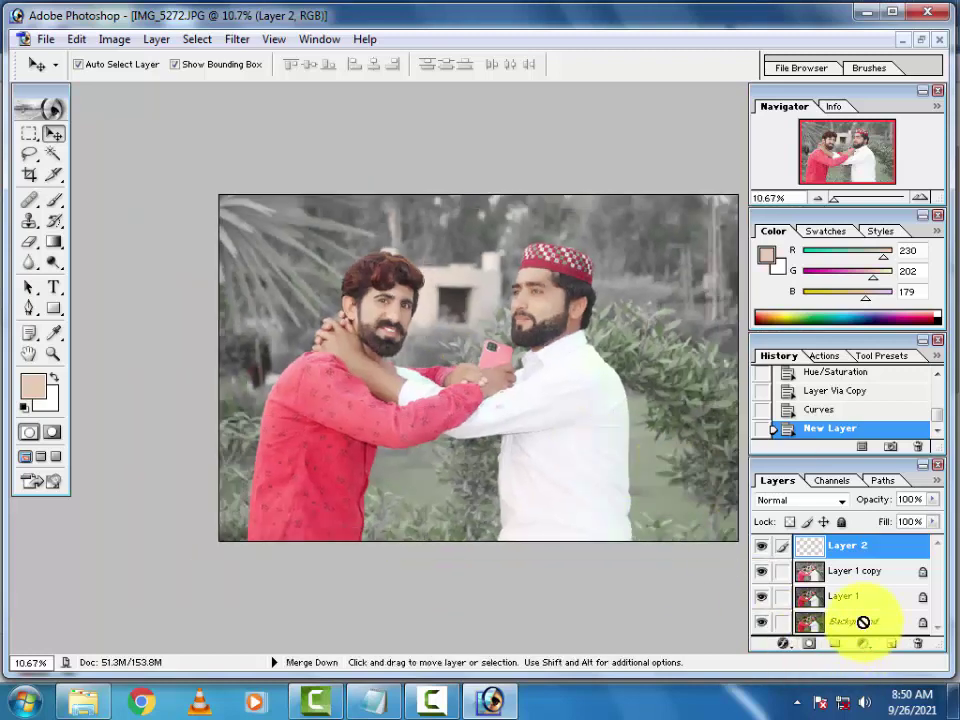
{"action": "key", "text": "ctrl+e"}
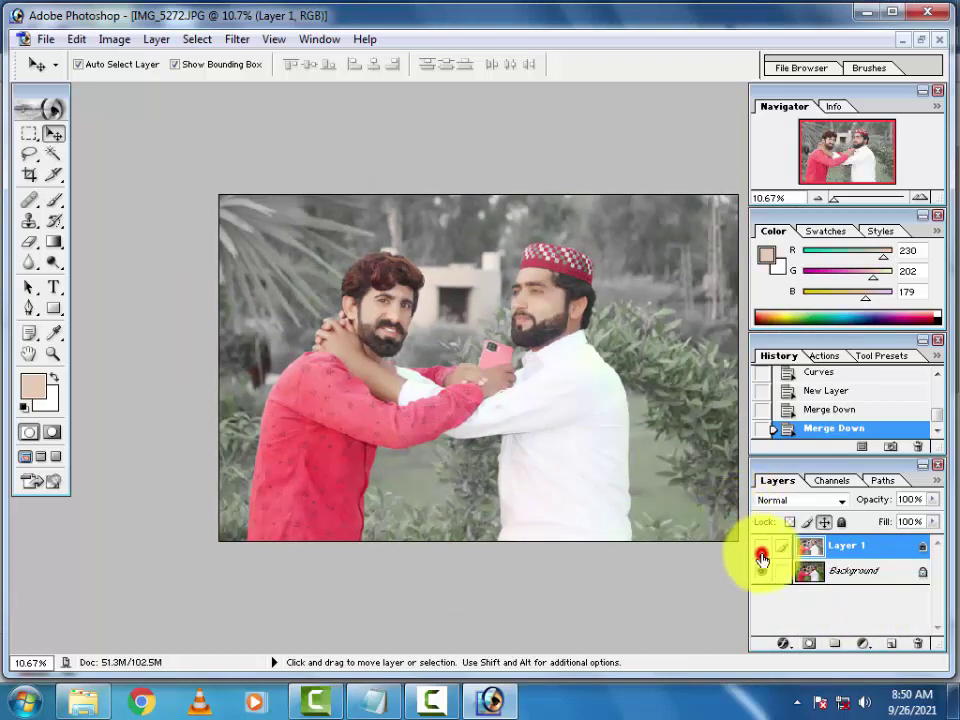
{"action": "left_click", "coordinate": [762, 550]}
{"action": "left_click", "coordinate": [762, 550]}
{"action": "left_click", "coordinate": [762, 550]}
{"action": "left_click", "coordinate": [762, 550]}
{"action": "left_click", "coordinate": [762, 550]}
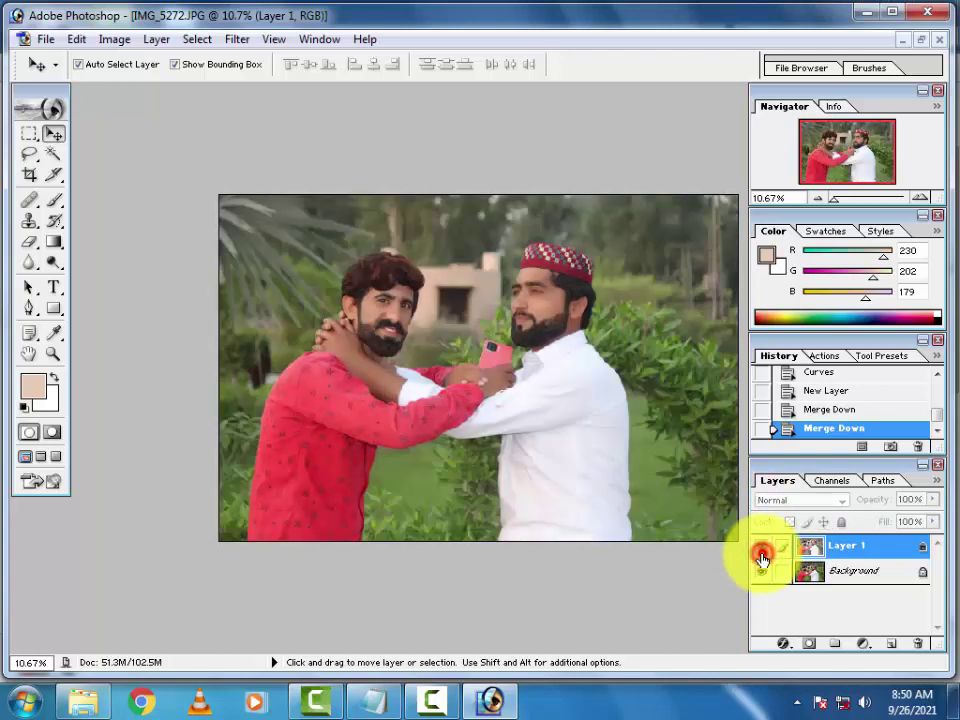
{"action": "left_click", "coordinate": [762, 550]}
{"action": "scroll", "coordinate": [672, 463], "scroll_direction": "up", "scroll_amount": 1}
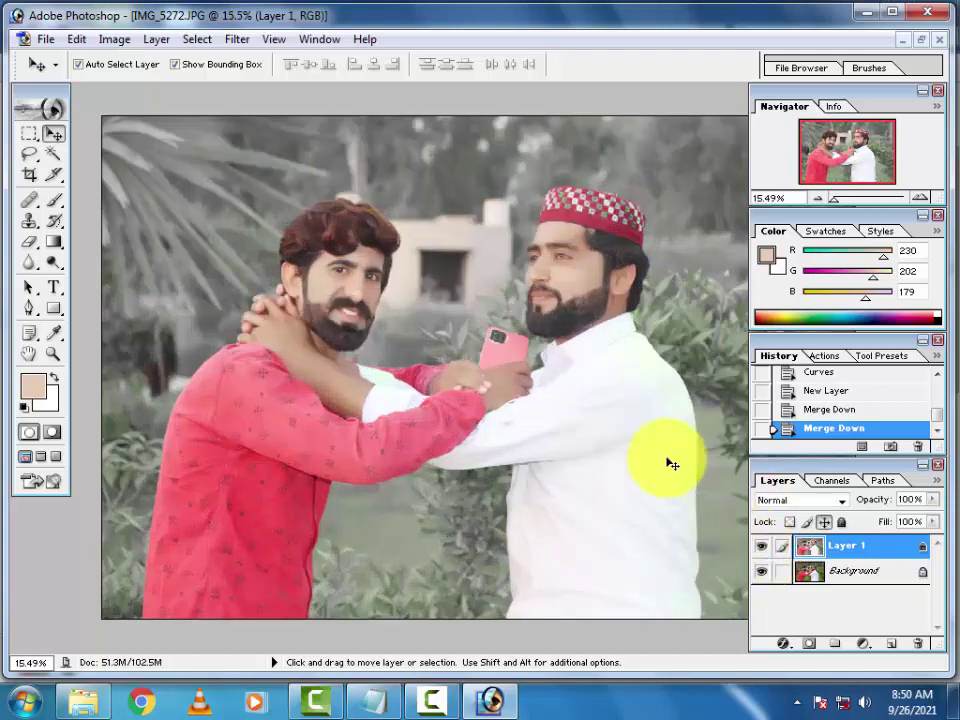
{"action": "scroll", "coordinate": [668, 462], "scroll_direction": "down", "scroll_amount": 1}
{"action": "scroll", "coordinate": [528, 336], "scroll_direction": "up", "scroll_amount": 1}
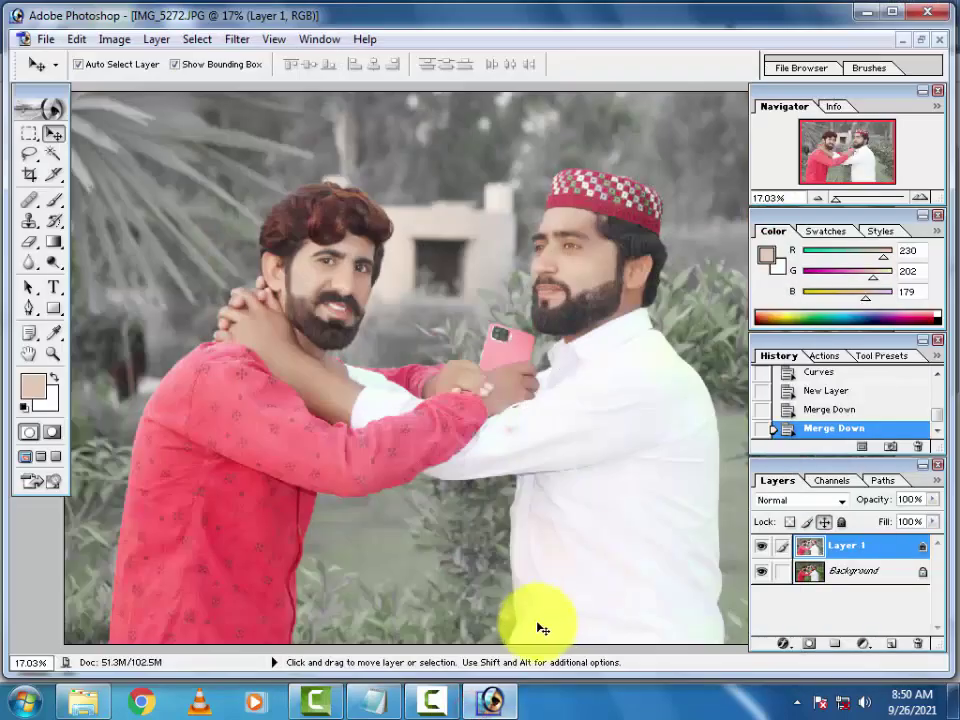
{"action": "left_click", "coordinate": [431, 700]}
{"action": "left_click", "coordinate": [872, 604]}
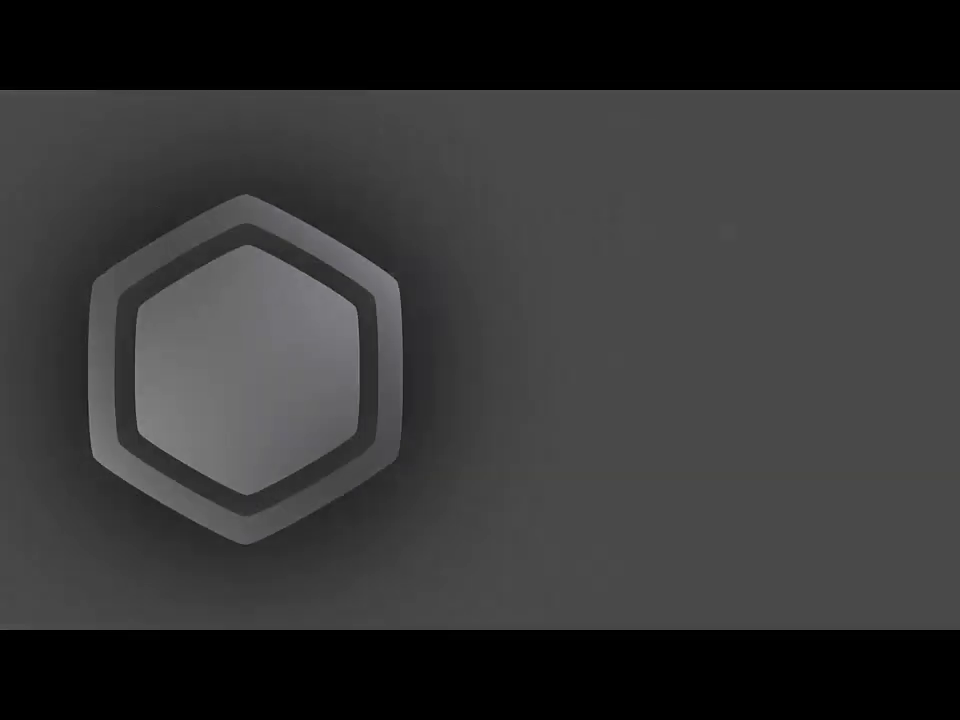